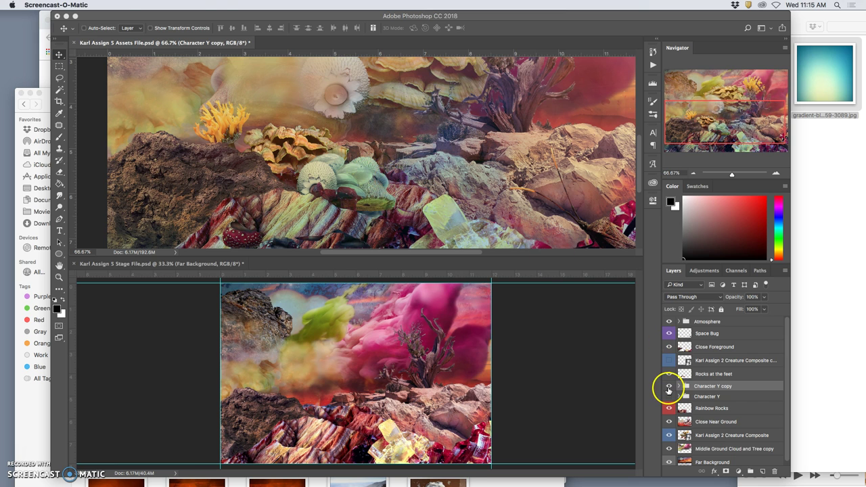
# - Hide the Character Y copy group so only the original bug shows
pyautogui.click(669, 387)
pyautogui.click(669, 387)
pyautogui.click(669, 387)
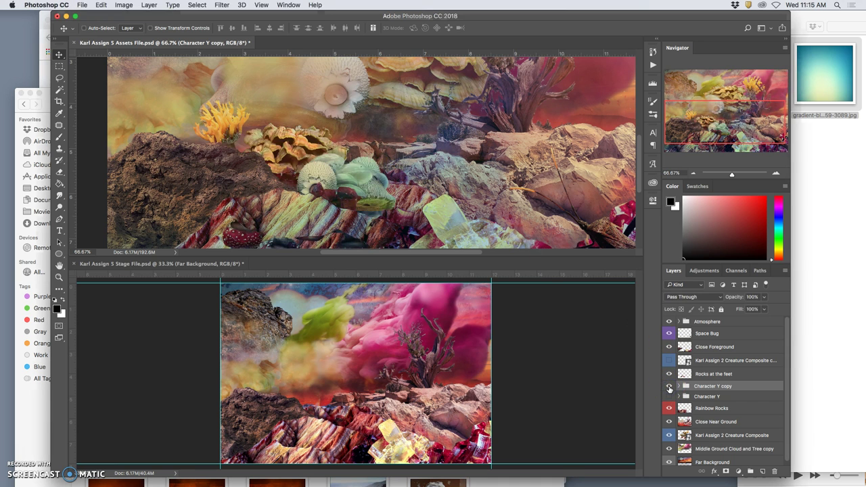
pyautogui.click(669, 387)
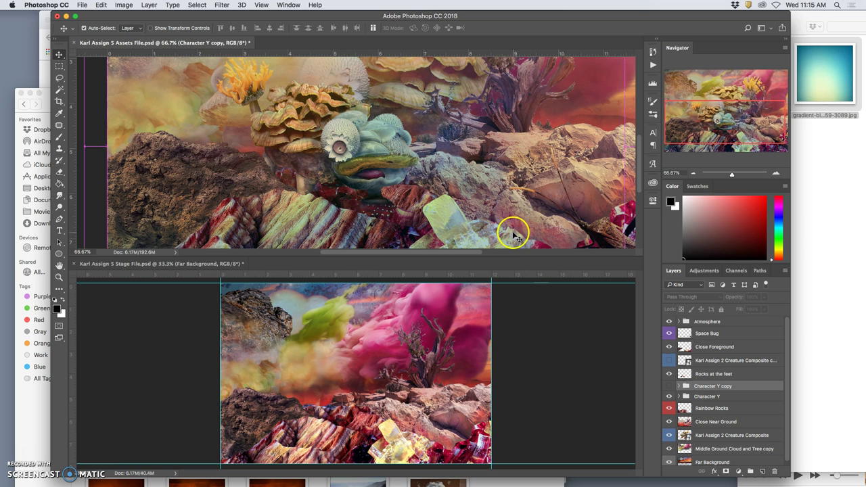
# - Enlarge the Photoshop window and zoom the Assets view out to 33.3%
pyautogui.moveTo(788, 474); pyautogui.dragTo(794, 483)
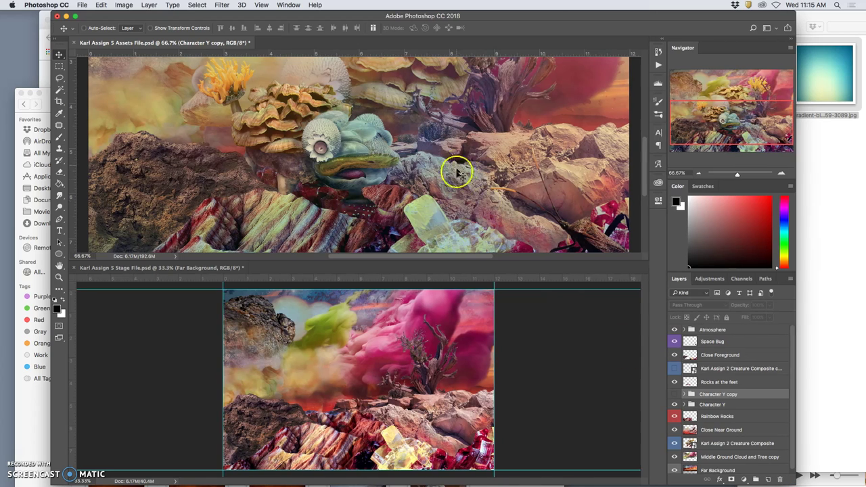
pyautogui.scroll(4, 458, 182)
pyautogui.scroll(-3, 457, 182)
# - Toggle the Character Y copy group's visibility to compare it with the original bug
pyautogui.click(386, 184)
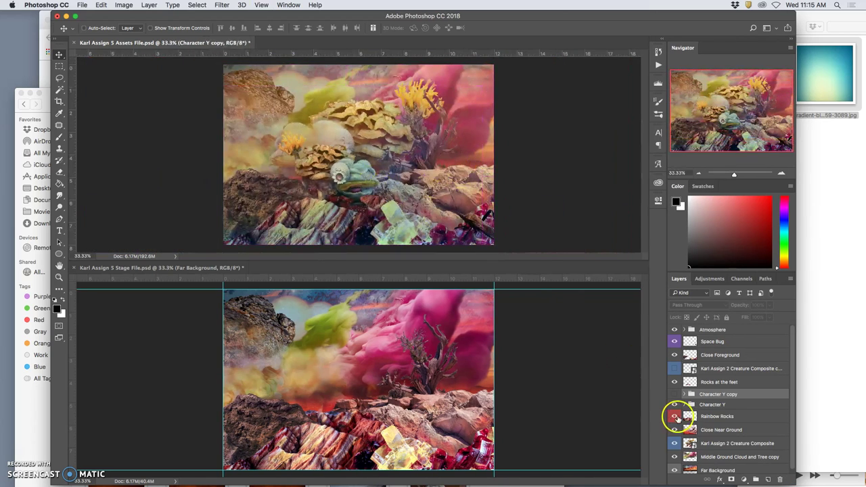
pyautogui.click(675, 393)
pyautogui.click(674, 394)
pyautogui.click(675, 395)
pyautogui.click(675, 395)
pyautogui.click(675, 395)
pyautogui.click(675, 395)
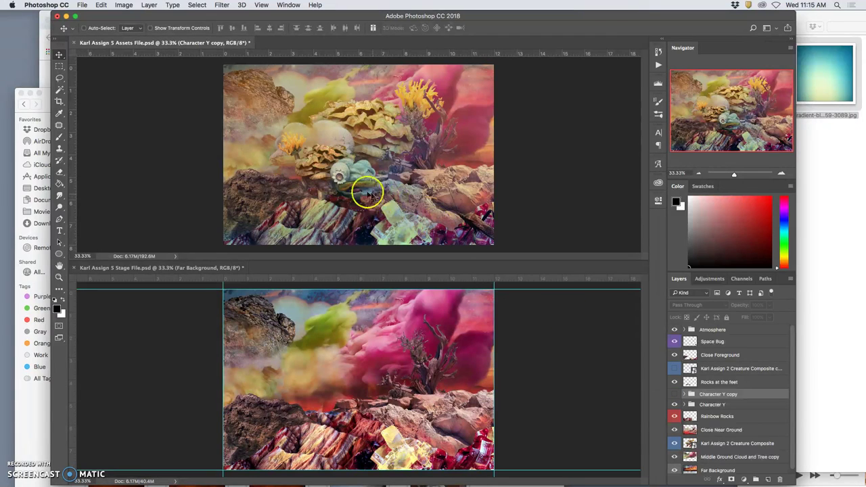
# - Move the Character Y copy bug up and to the left, and show the copy group
pyautogui.moveTo(356, 191); pyautogui.dragTo(339, 174)
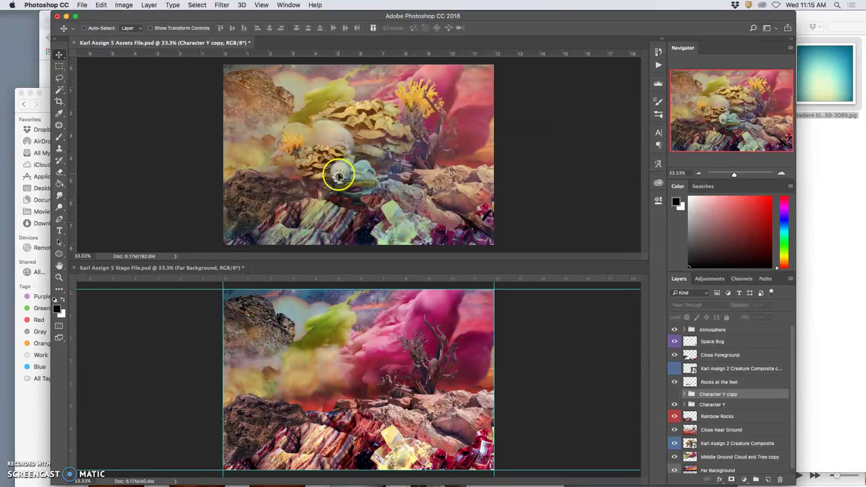
pyautogui.click(664, 325)
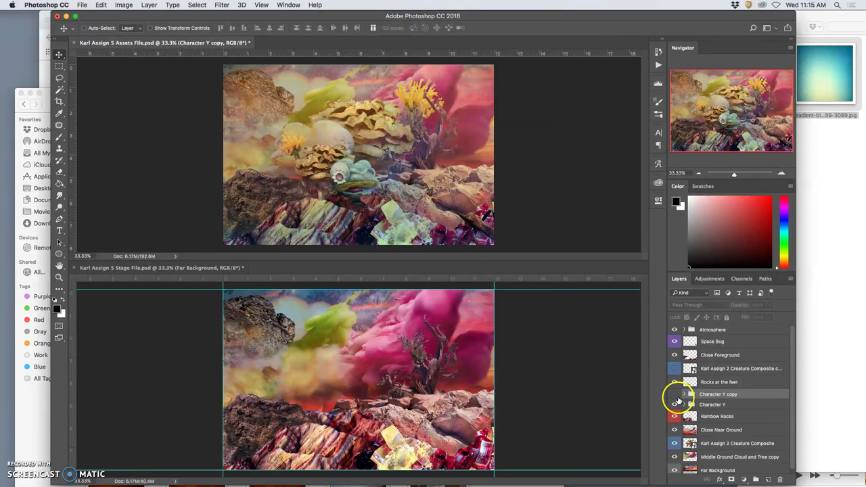
pyautogui.click(675, 398)
pyautogui.moveTo(675, 398)
pyautogui.mouseDown()
pyautogui.moveTo(667, 397)
pyautogui.moveTo(690, 373)
pyautogui.moveTo(710, 395)
pyautogui.moveTo(425, 259)
pyautogui.mouseUp()
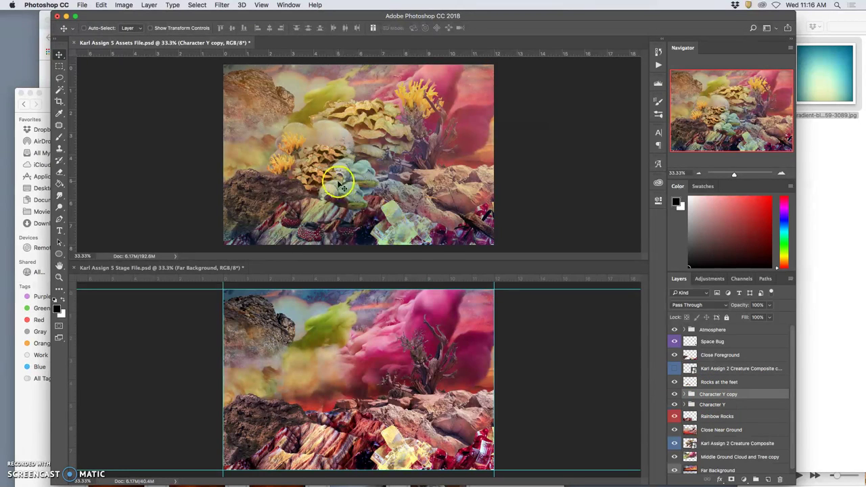
pyautogui.click(675, 404)
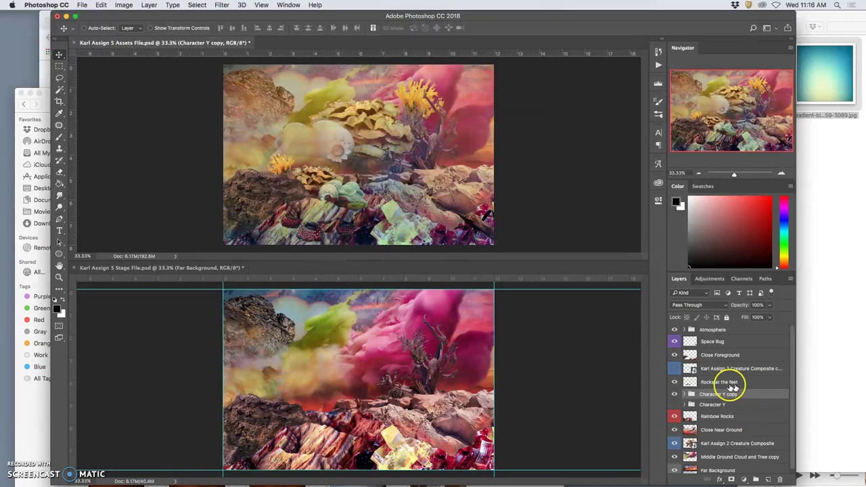
# - Toggle Rocks at the feet, Close Foreground and Character Y copy to check the overlap
pyautogui.click(677, 384)
pyautogui.click(676, 385)
pyautogui.click(675, 356)
pyautogui.click(675, 356)
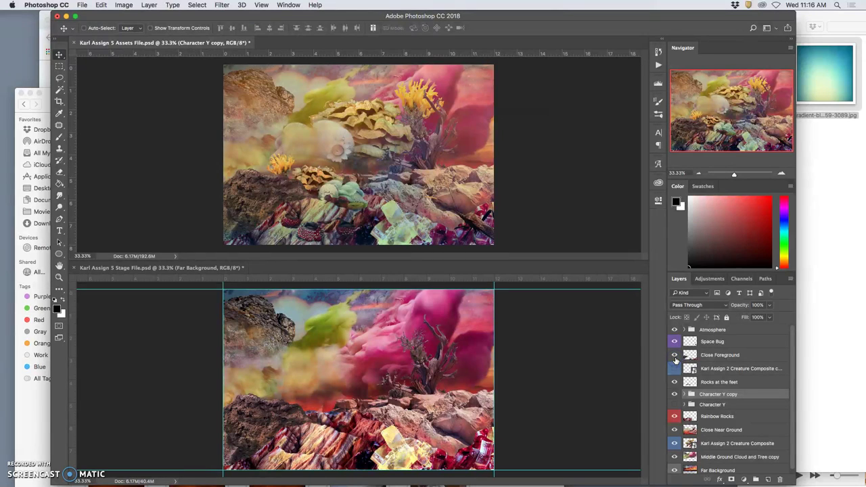
pyautogui.click(676, 385)
pyautogui.click(675, 395)
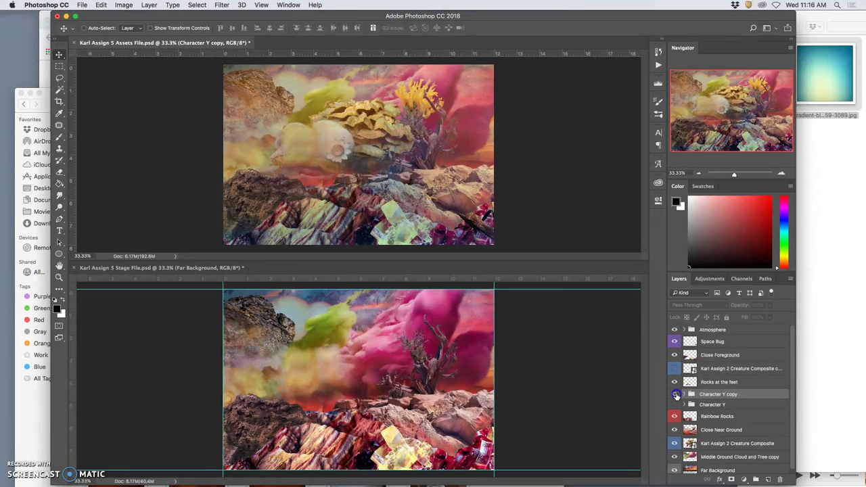
pyautogui.click(675, 394)
pyautogui.click(674, 396)
pyautogui.click(675, 396)
pyautogui.click(59, 78)
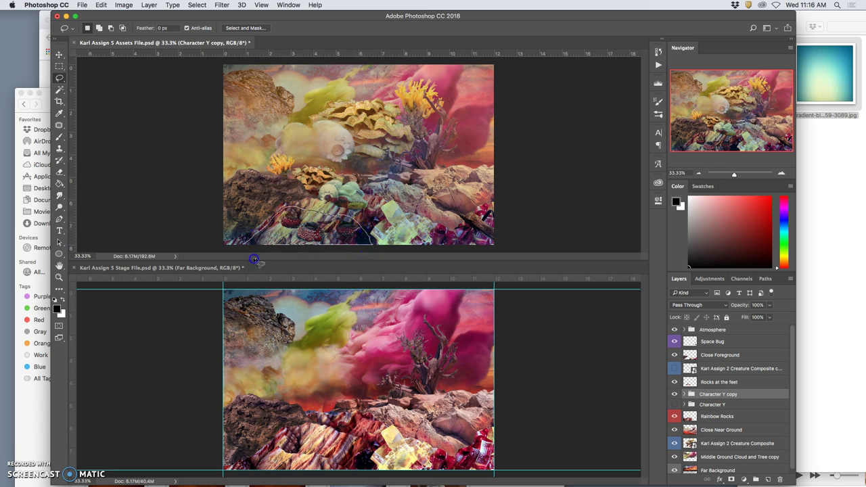
# - Copy a lassoed chunk of Rainbow Rocks to Layer 23 and raise it three levels
pyautogui.moveTo(251, 259); pyautogui.dragTo(365, 261)
pyautogui.click(718, 418)
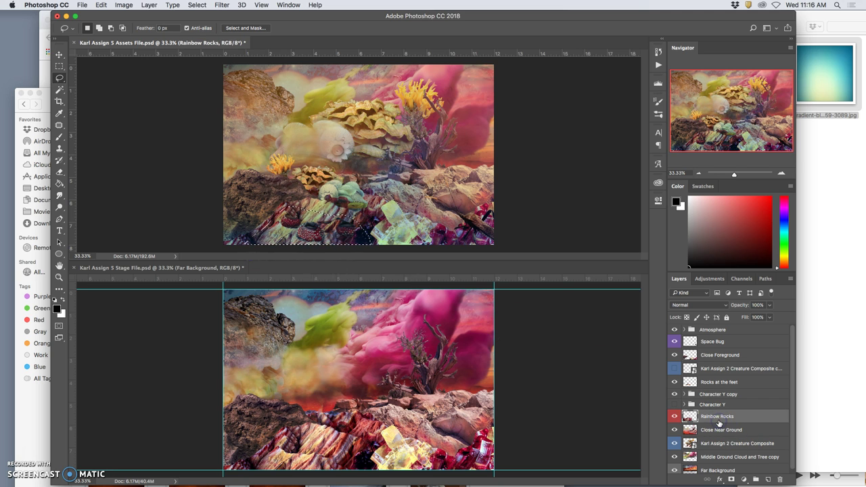
pyautogui.press('super+j')
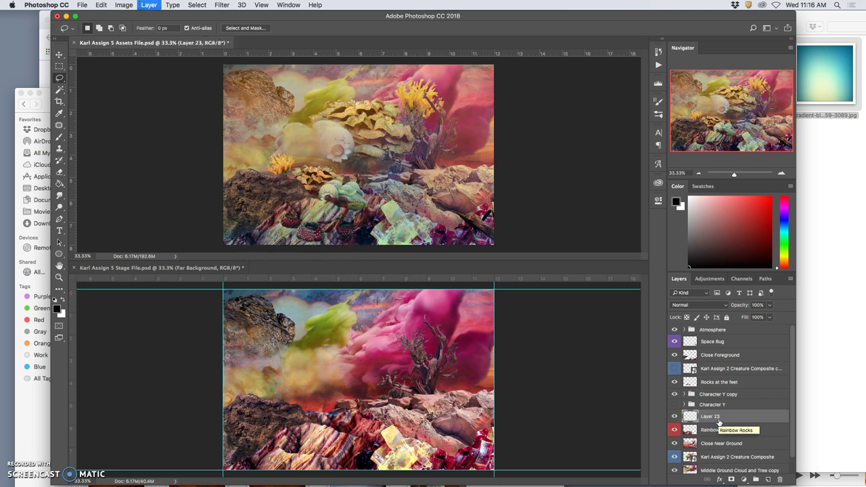
pyautogui.press('super+bracketright')
pyautogui.press('super+bracketright')
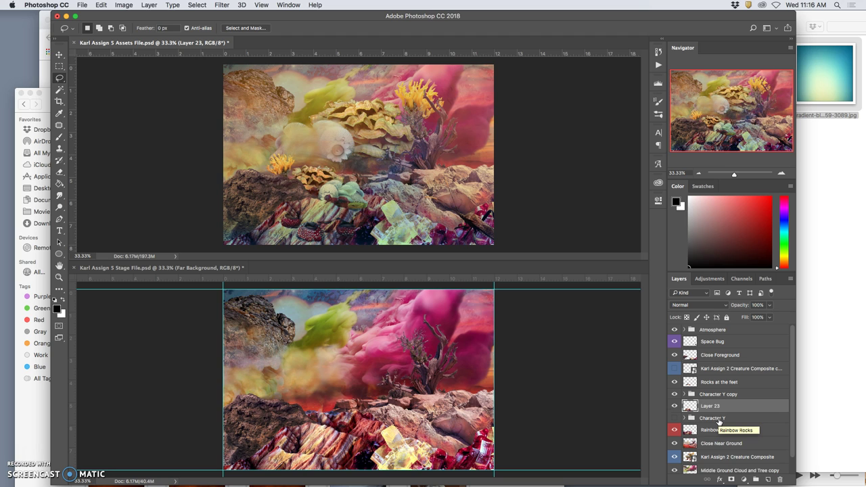
pyautogui.press('super+bracketright')
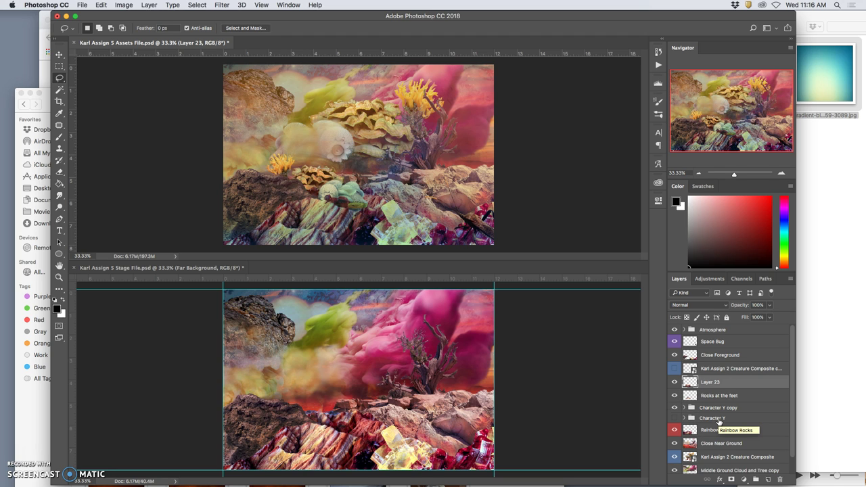
pyautogui.press('super+bracketright')
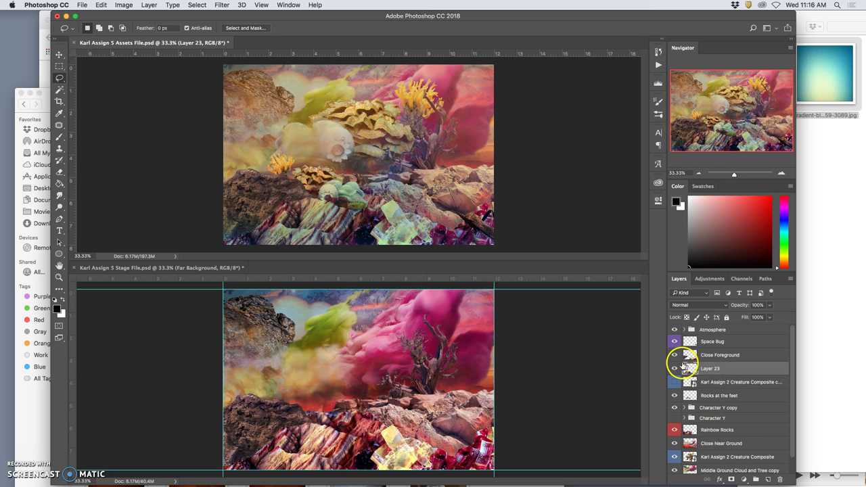
# - Merge Layer 23 into Close Foreground and toggle it to check the result
pyautogui.click(711, 356)
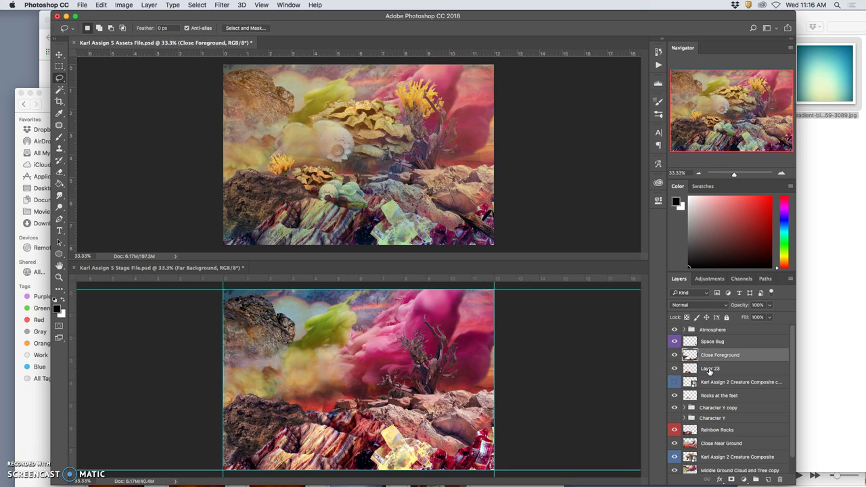
pyautogui.keyDown('shift'); pyautogui.click(709, 369); pyautogui.keyUp('shift')
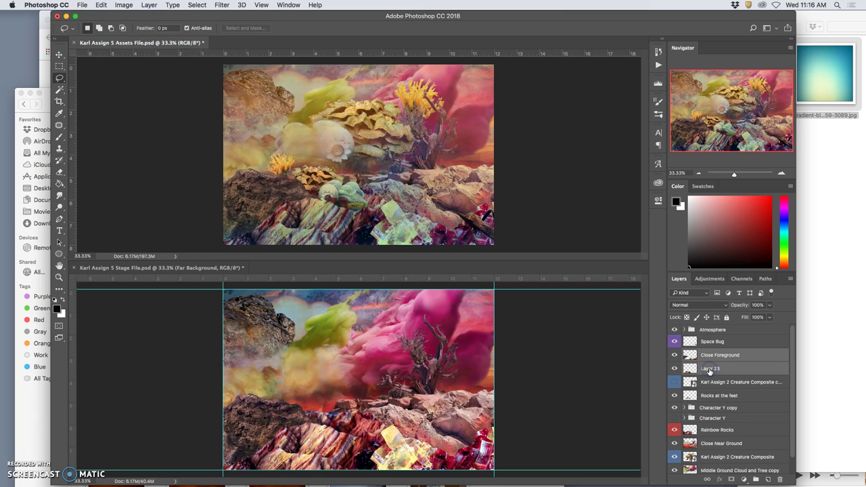
pyautogui.press('super+e')
pyautogui.click(675, 357)
pyautogui.click(675, 358)
pyautogui.click(675, 357)
pyautogui.click(675, 357)
pyautogui.click(675, 357)
pyautogui.click(675, 357)
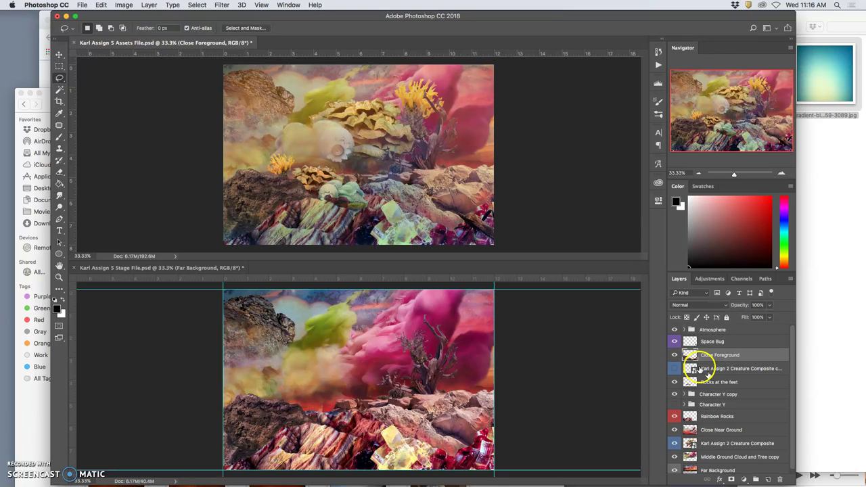
# - Show the Character Y group and toggle the copy group to compare both bugs
pyautogui.click(675, 405)
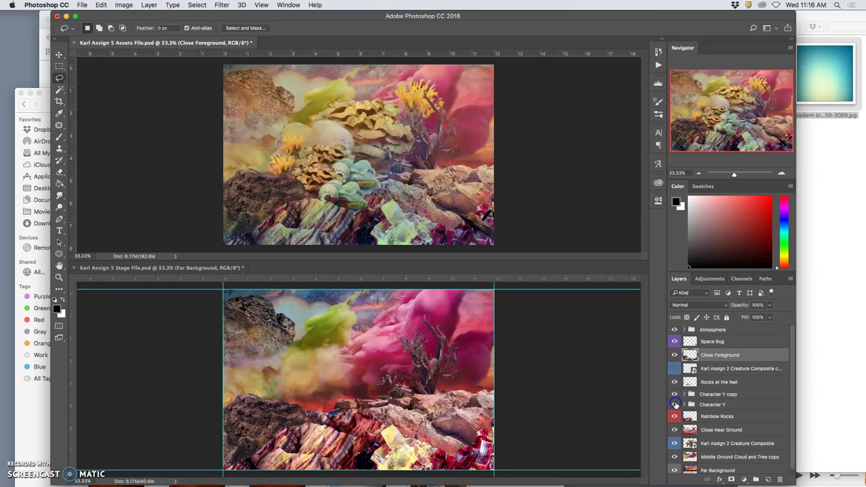
pyautogui.click(674, 395)
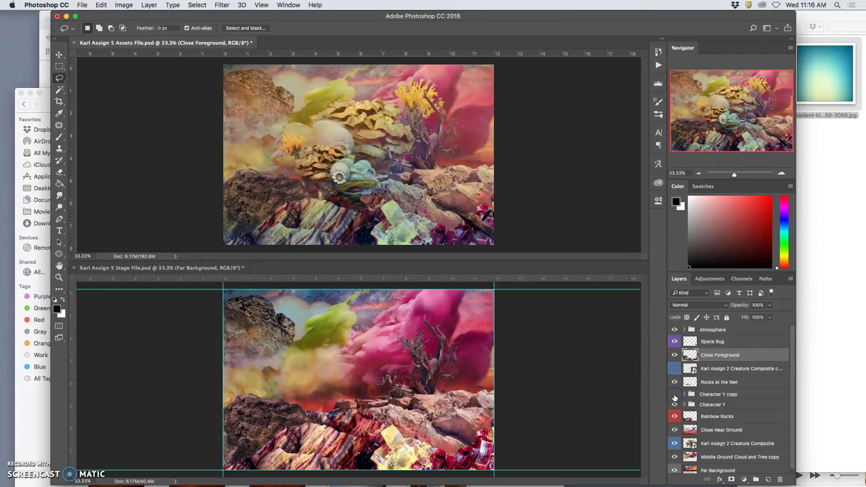
pyautogui.click(675, 398)
pyautogui.click(675, 399)
pyautogui.click(675, 403)
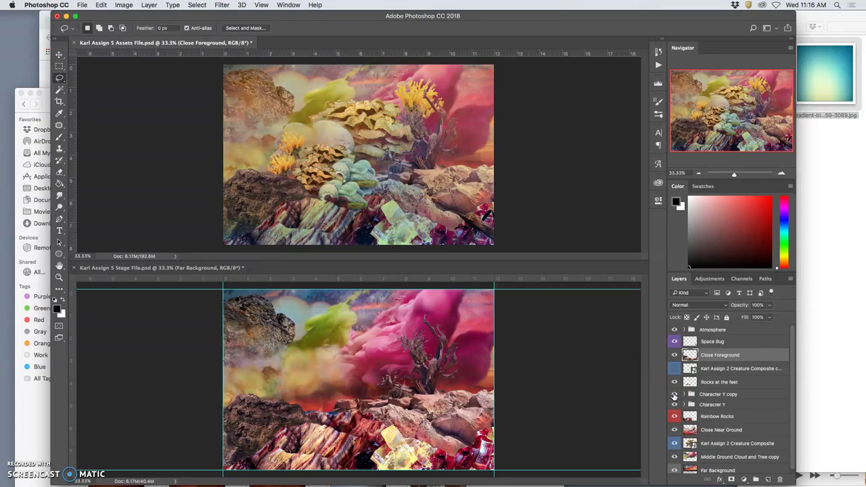
pyautogui.click(674, 395)
pyautogui.click(674, 395)
pyautogui.click(674, 400)
pyautogui.click(674, 399)
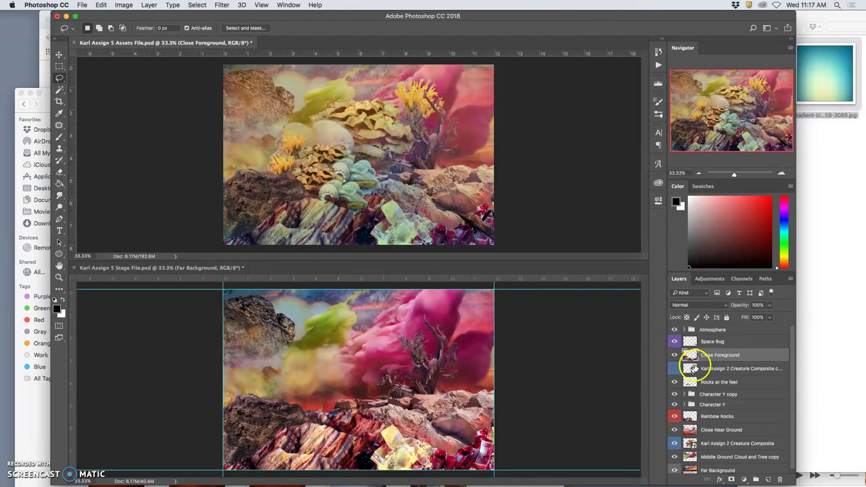
# - Paste the Close Foreground rocks into the Stage file as Layer 1, just under Close Foreground
pyautogui.moveTo(691, 366); pyautogui.dragTo(704, 356)
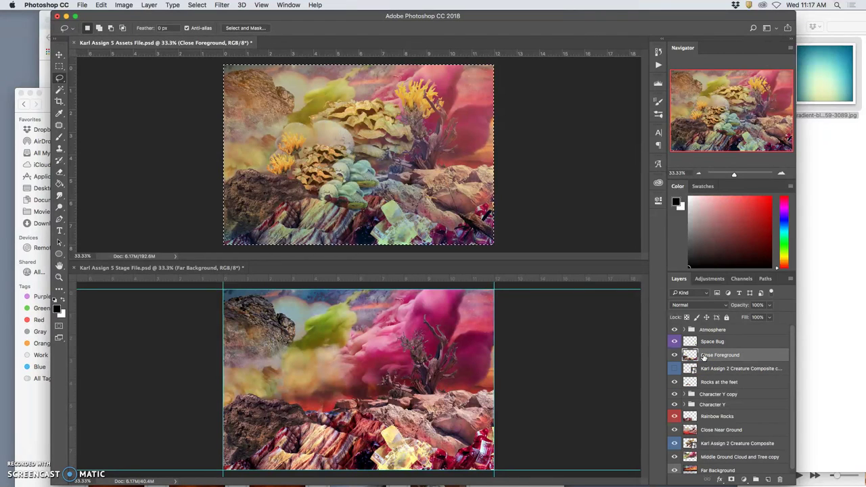
pyautogui.keyDown('super'); pyautogui.click(716, 356); pyautogui.keyUp('super')
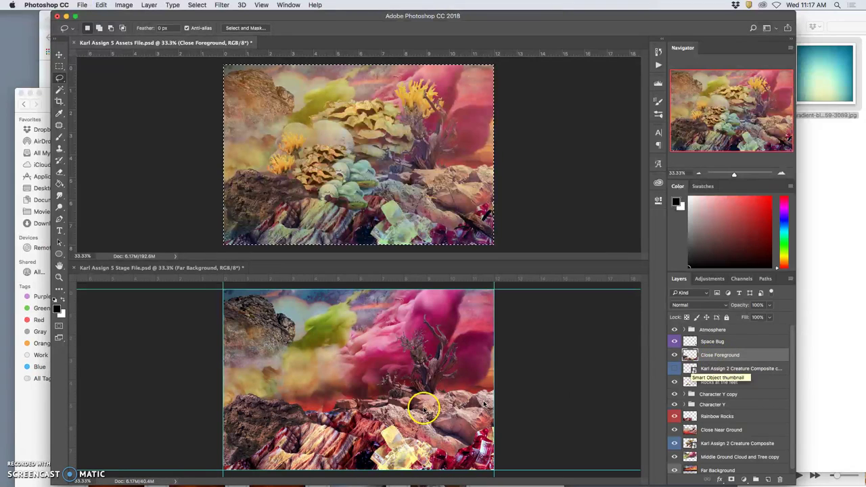
pyautogui.click(420, 386)
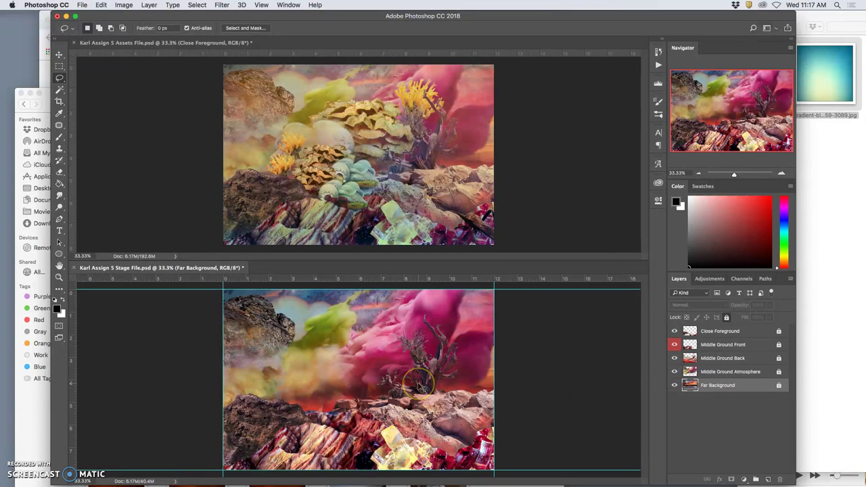
pyautogui.press('super+v')
pyautogui.click(709, 386)
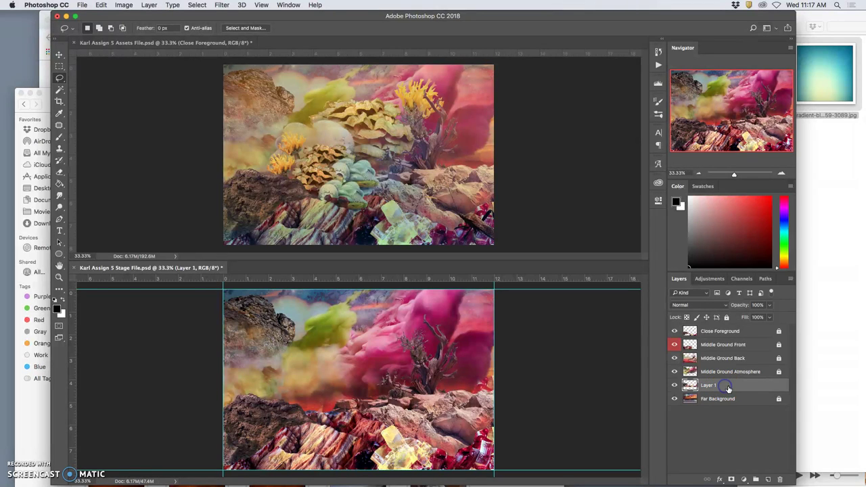
pyautogui.moveTo(729, 388); pyautogui.dragTo(723, 341)
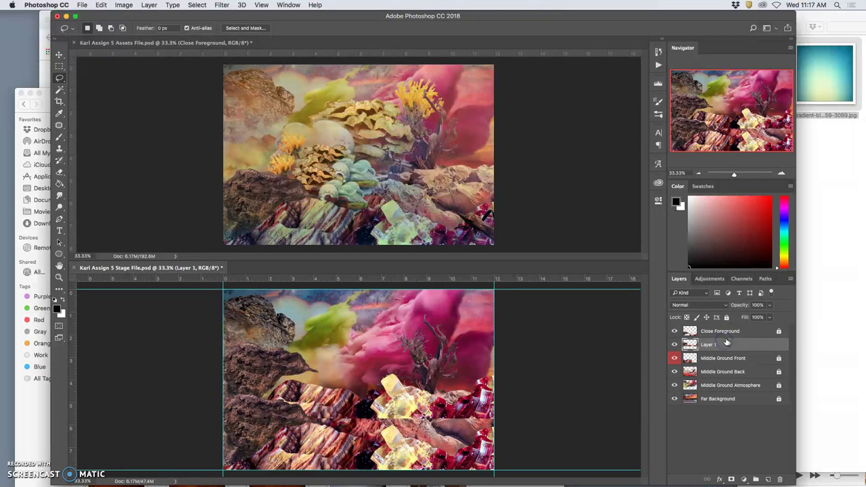
# - Lower Layer 1's rocks about 1.24 in, after dismissing the locked-layer warning
pyautogui.click(717, 332)
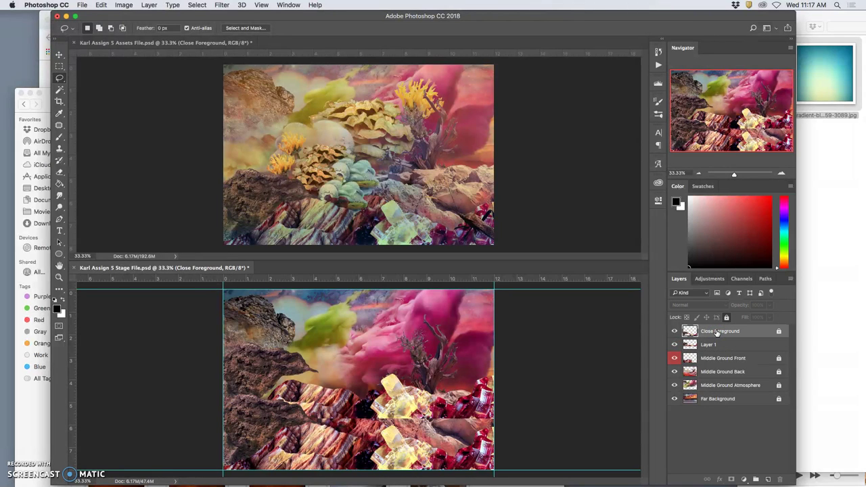
pyautogui.click(59, 54)
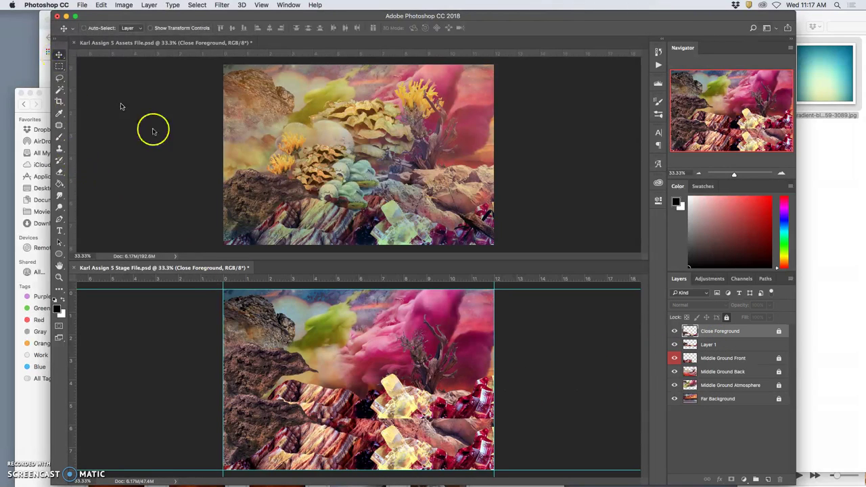
pyautogui.moveTo(383, 399)
pyautogui.mouseDown()
pyautogui.moveTo(406, 408)
pyautogui.moveTo(396, 393)
pyautogui.mouseUp()
pyautogui.click(590, 374)
pyautogui.click(513, 168)
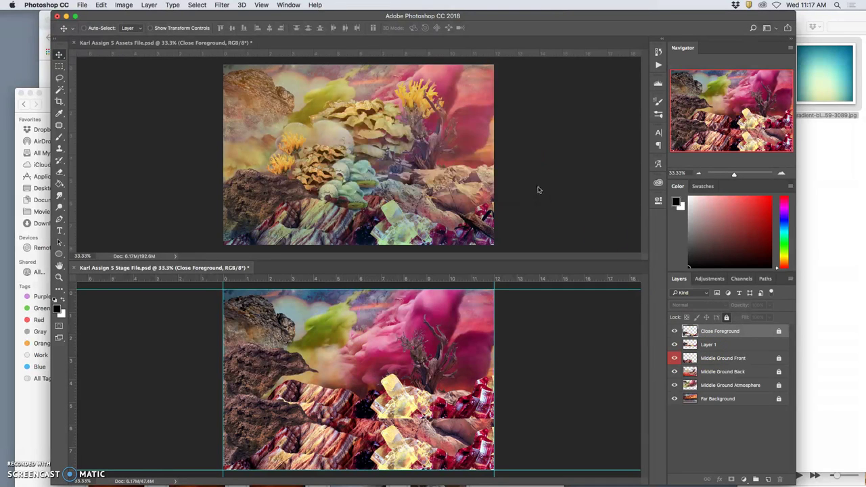
pyautogui.click(722, 347)
pyautogui.moveTo(389, 406); pyautogui.dragTo(389, 455)
# - Delete the old Close Foreground, rename Layer 1 to Close Foreground and lock it fully
pyautogui.click(774, 331)
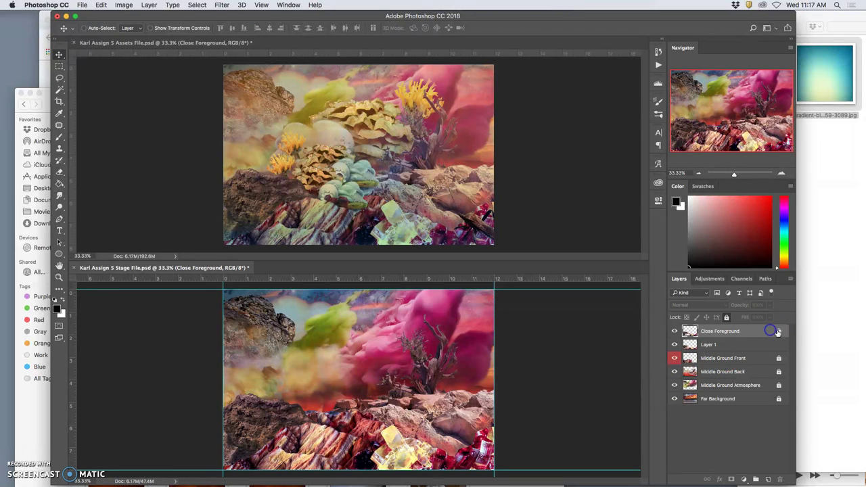
pyautogui.click(727, 318)
pyautogui.click(728, 318)
pyautogui.press('Delete')
pyautogui.click(708, 332)
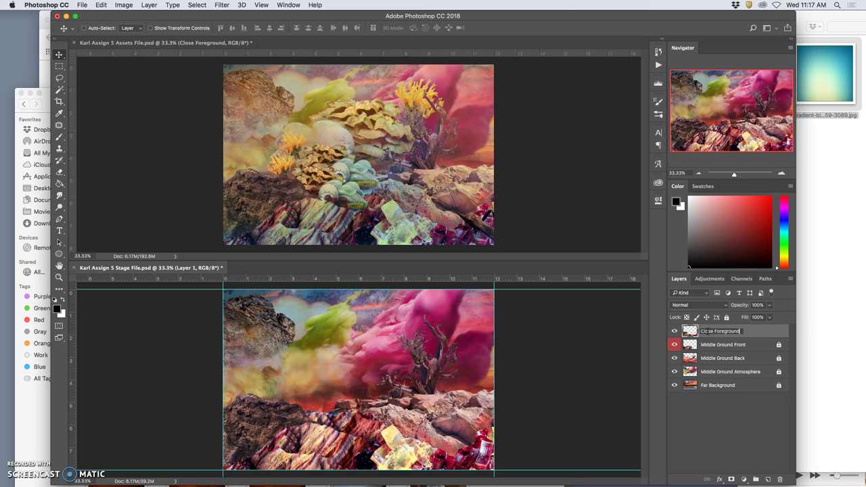
pyautogui.press('Return')
pyautogui.click(727, 318)
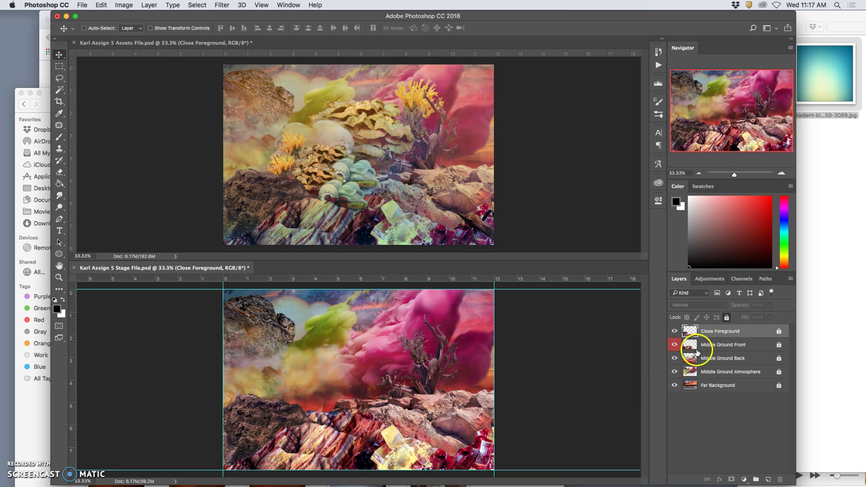
# - Attempt to copy the Assets artwork into the Stage file, undoing the unwanted white paste
pyautogui.click(369, 182)
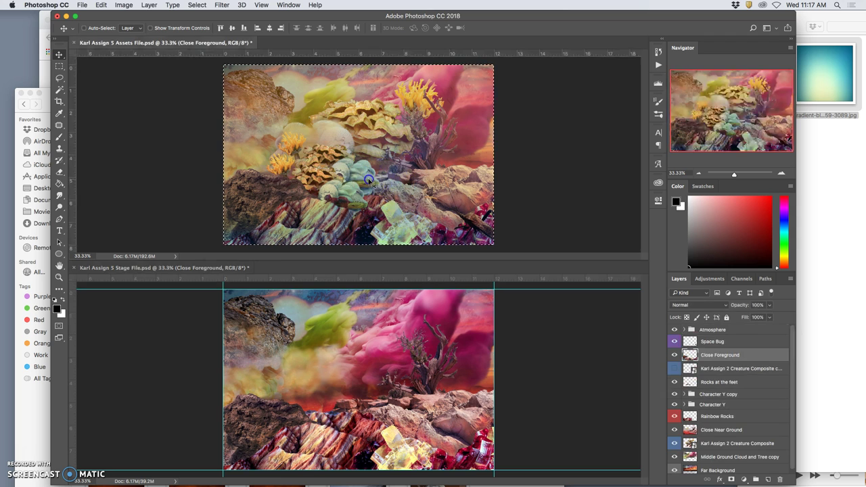
pyautogui.hotkey('ctrl', 'a')
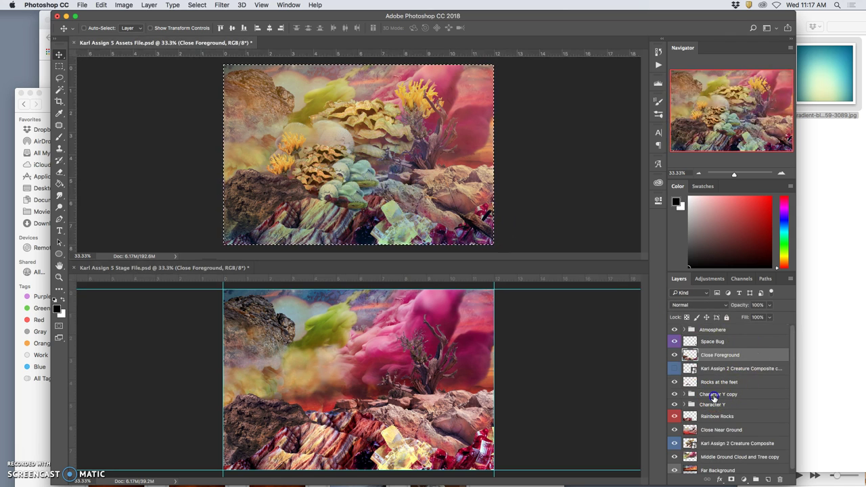
pyautogui.click(714, 395)
pyautogui.moveTo(714, 399)
pyautogui.mouseDown()
pyautogui.moveTo(740, 398)
pyautogui.moveTo(714, 398)
pyautogui.mouseUp()
pyautogui.press('super')
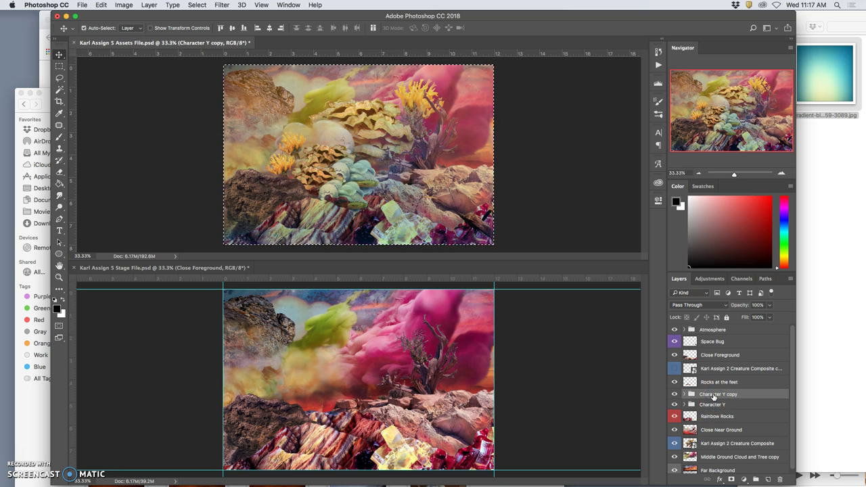
pyautogui.click(469, 403)
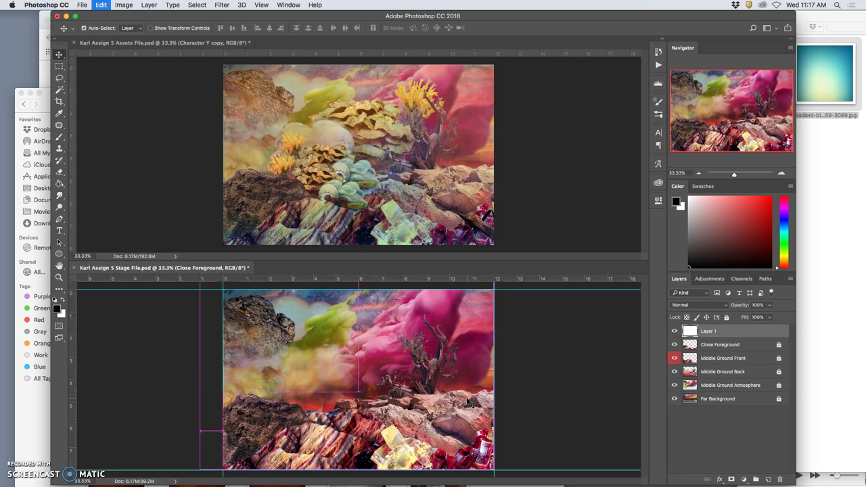
pyautogui.press('super+v')
pyautogui.press('super+z')
# - Drag the Character Y copy group from Assets onto the Stage canvas
pyautogui.moveTo(440, 203); pyautogui.dragTo(726, 405)
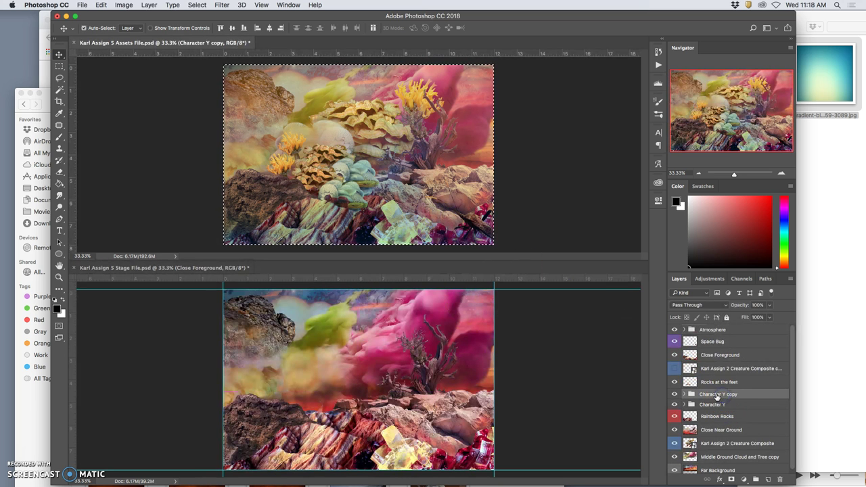
pyautogui.press('super+d')
pyautogui.click(696, 397)
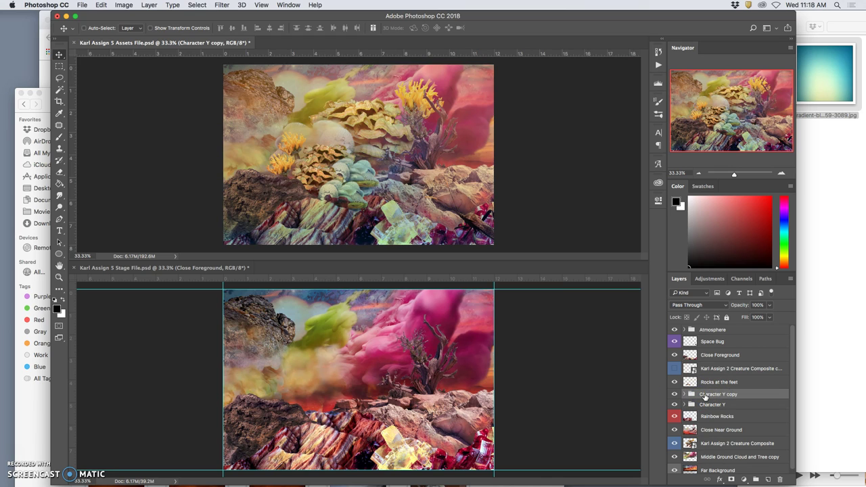
pyautogui.press('super')
pyautogui.moveTo(474, 383); pyautogui.dragTo(467, 386)
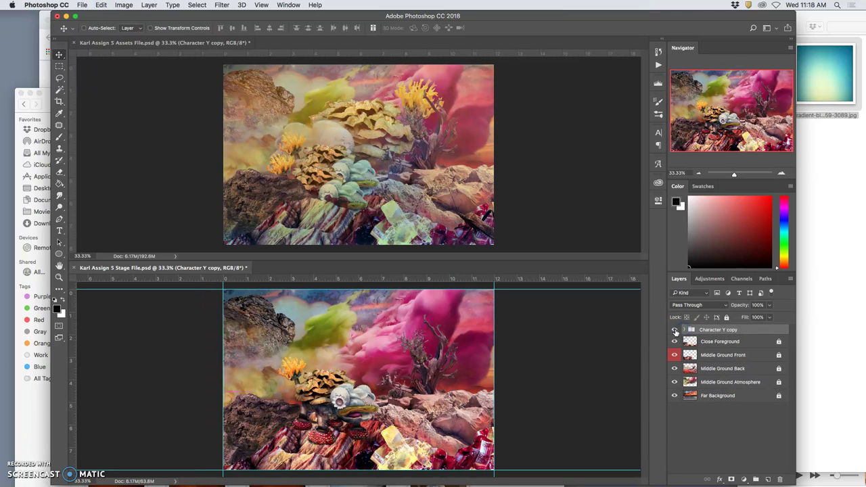
# - Step the Character Y copy group down the stack until it sits just above Middle Ground Front
pyautogui.click(674, 330)
pyautogui.click(674, 331)
pyautogui.click(685, 330)
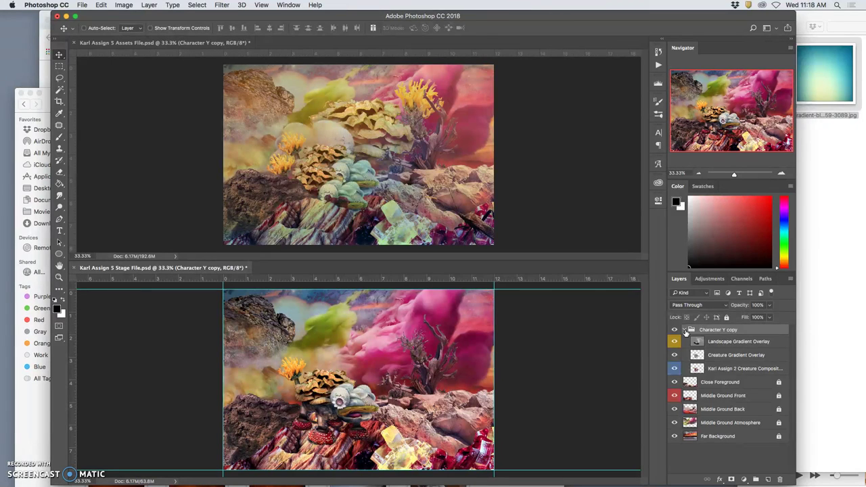
pyautogui.click(685, 330)
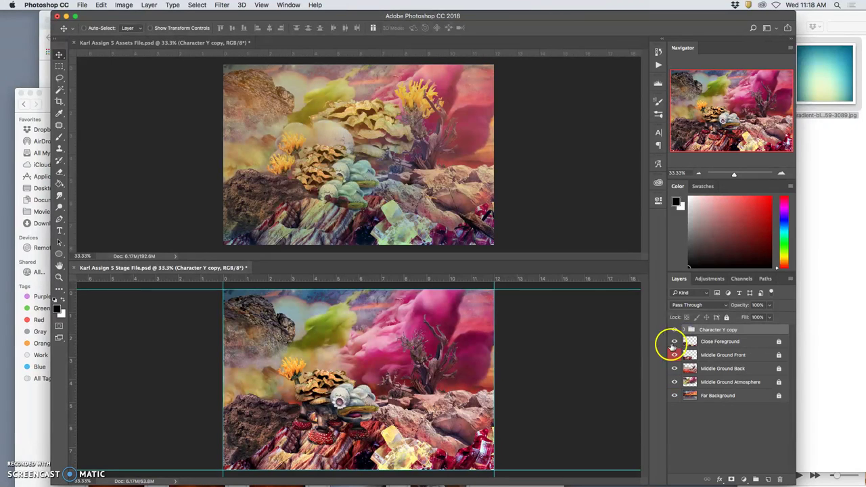
pyautogui.press('super+bracketleft')
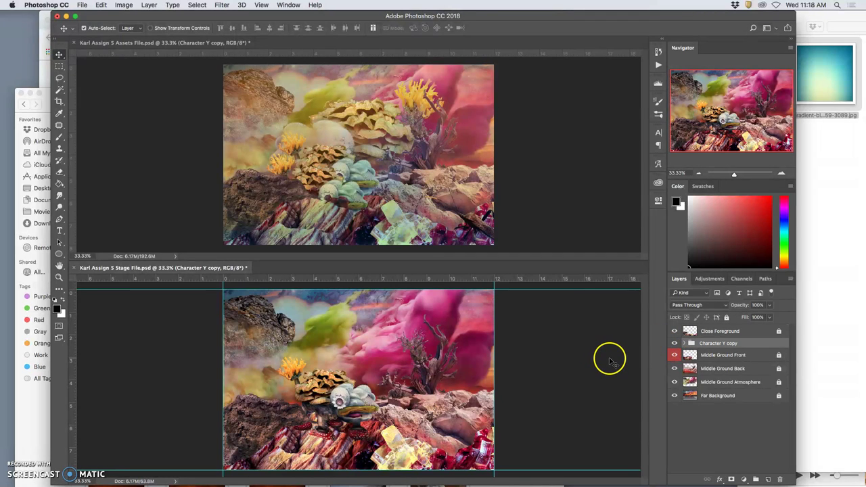
pyautogui.press('super+bracketleft')
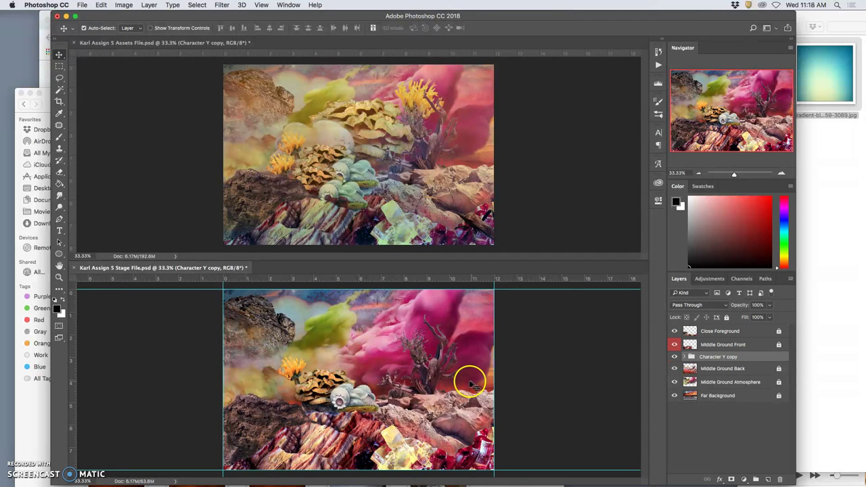
pyautogui.press('super+bracketright')
pyautogui.press('super+bracketleft')
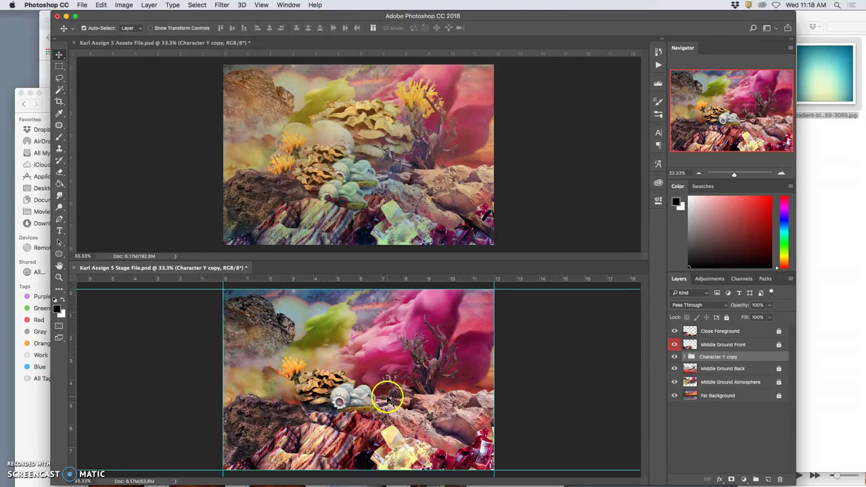
pyautogui.press('super+bracketleft')
pyautogui.press('super+bracketright')
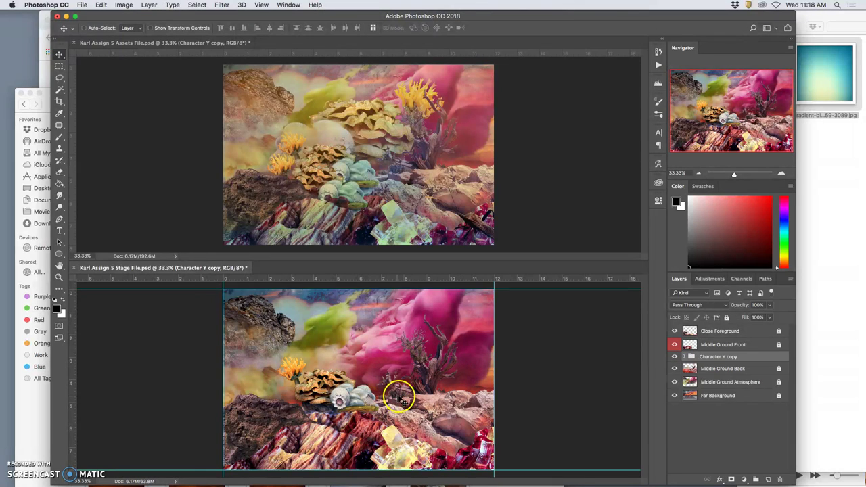
pyautogui.press('super+bracketright')
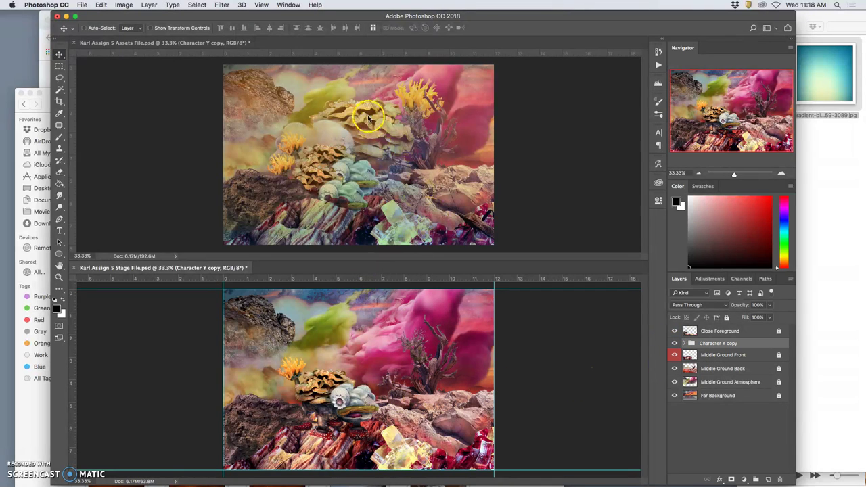
# - Consolidate both documents into tabs and zoom the Stage canvas to 66.7%
pyautogui.click(287, 4)
pyautogui.moveTo(293, 19)
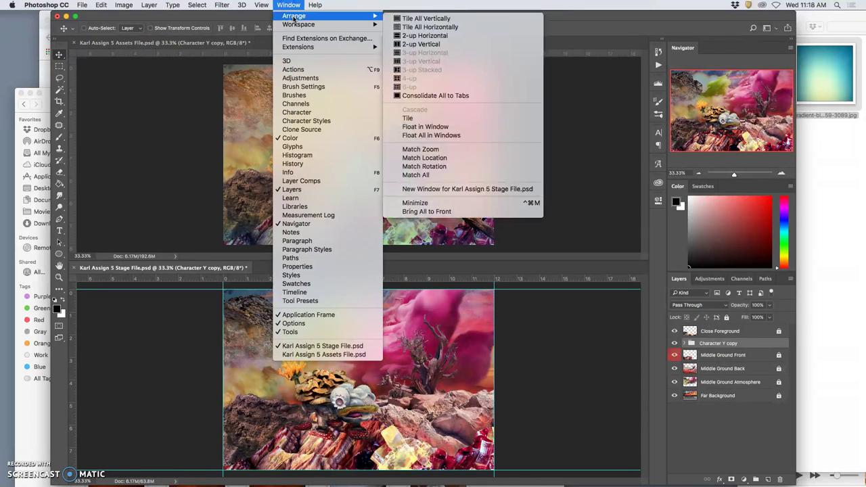
pyautogui.click(410, 35)
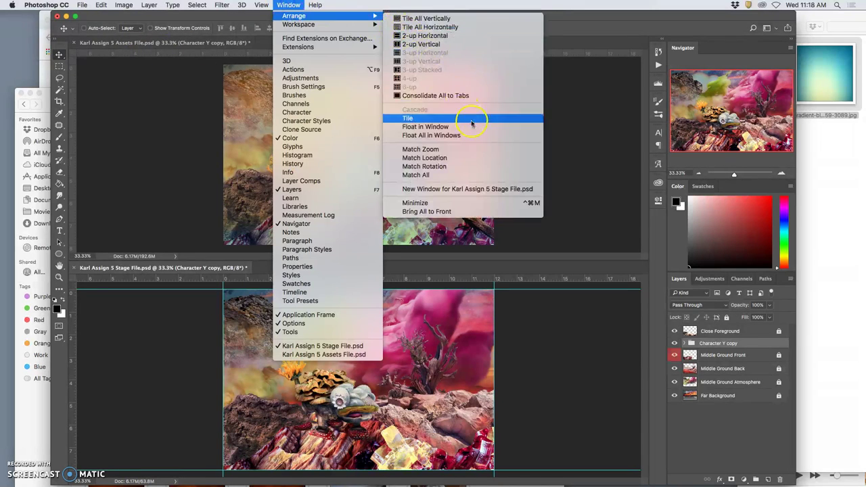
pyautogui.click(443, 96)
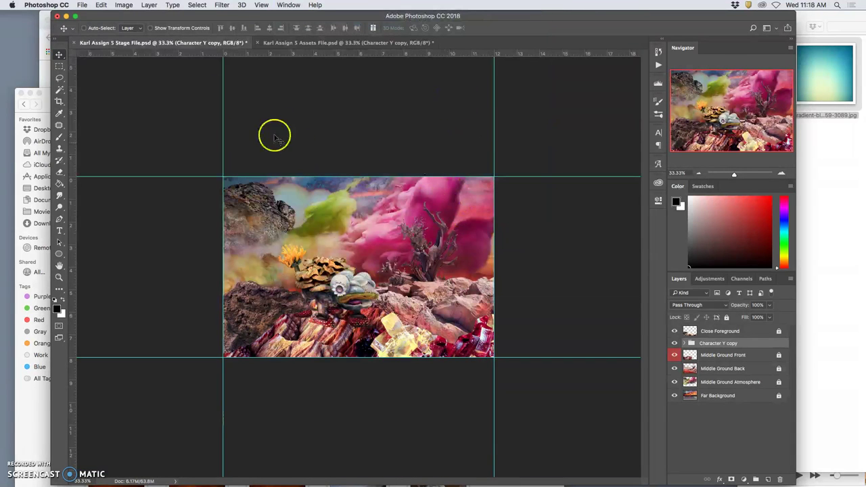
pyautogui.click(319, 42)
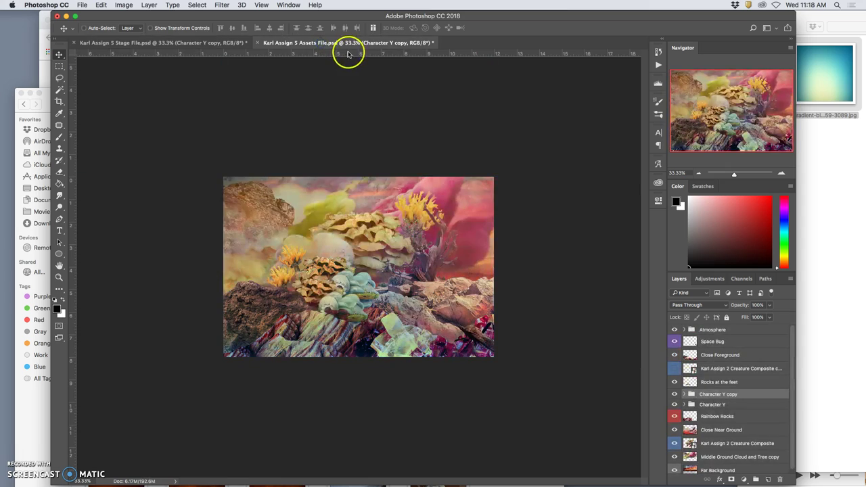
pyautogui.click(216, 42)
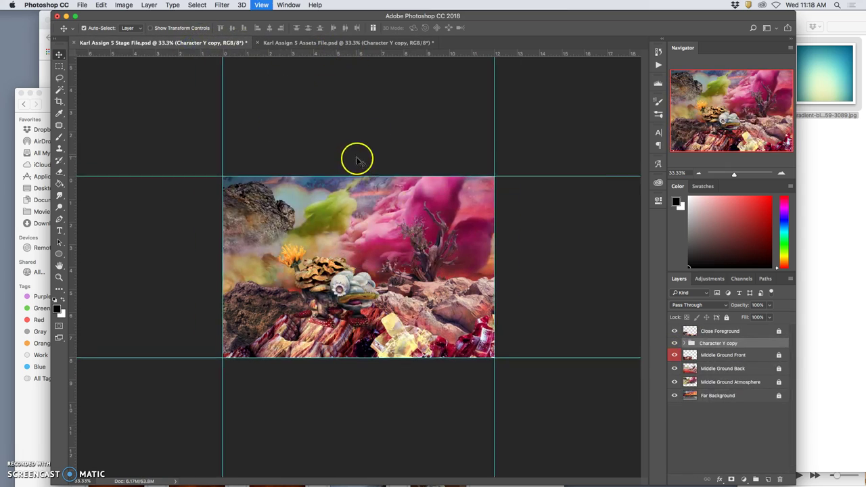
pyautogui.press('super+equal')
pyautogui.press('super+equal')
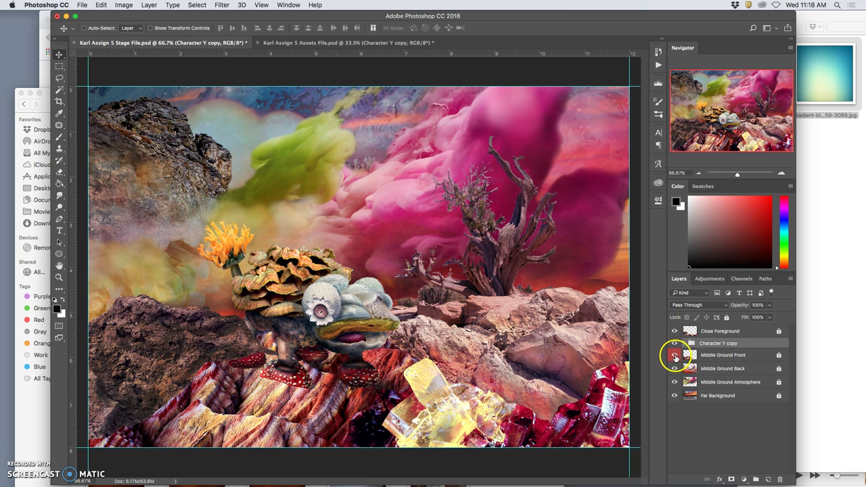
# - Toggle Middle Ground Front and Close Foreground to check how the rocks overlap the bug
pyautogui.click(674, 355)
pyautogui.click(675, 355)
pyautogui.click(675, 355)
pyautogui.click(675, 355)
pyautogui.click(675, 331)
pyautogui.click(675, 331)
pyautogui.click(674, 331)
pyautogui.click(675, 331)
pyautogui.click(675, 331)
pyautogui.click(675, 331)
pyautogui.click(714, 333)
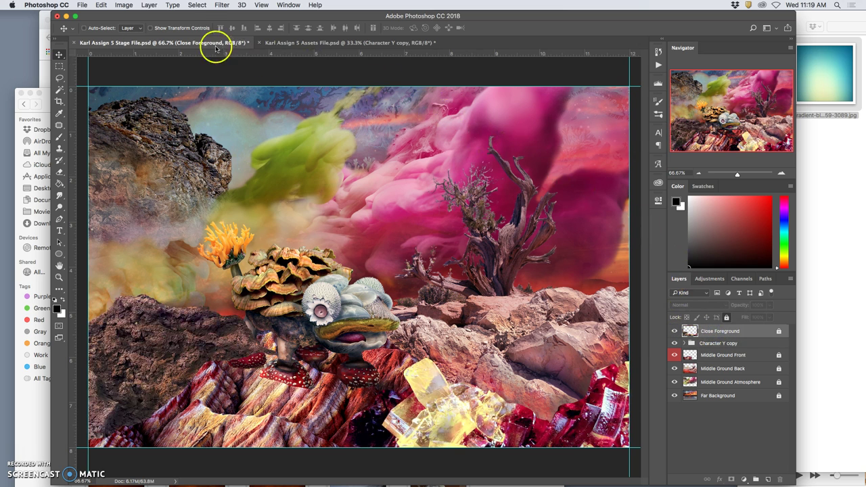
# - In the Assets file, check Rocks at the feet and Close Foreground, then select Rainbow Rocks
pyautogui.click(305, 43)
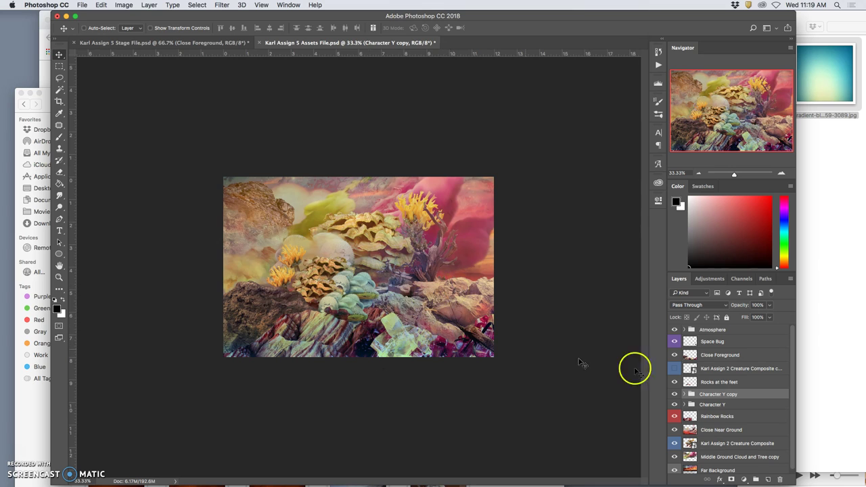
pyautogui.click(719, 383)
pyautogui.click(675, 384)
pyautogui.click(674, 384)
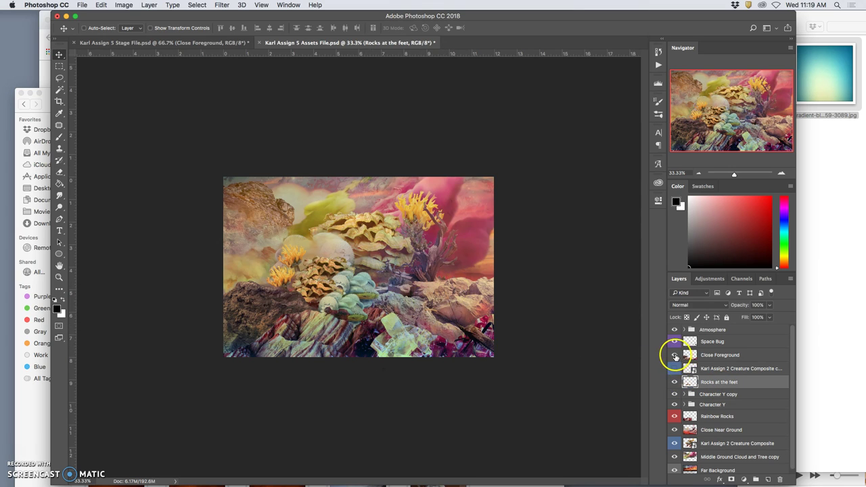
pyautogui.click(674, 355)
pyautogui.click(675, 355)
pyautogui.moveTo(718, 391); pyautogui.dragTo(714, 419)
pyautogui.click(714, 420)
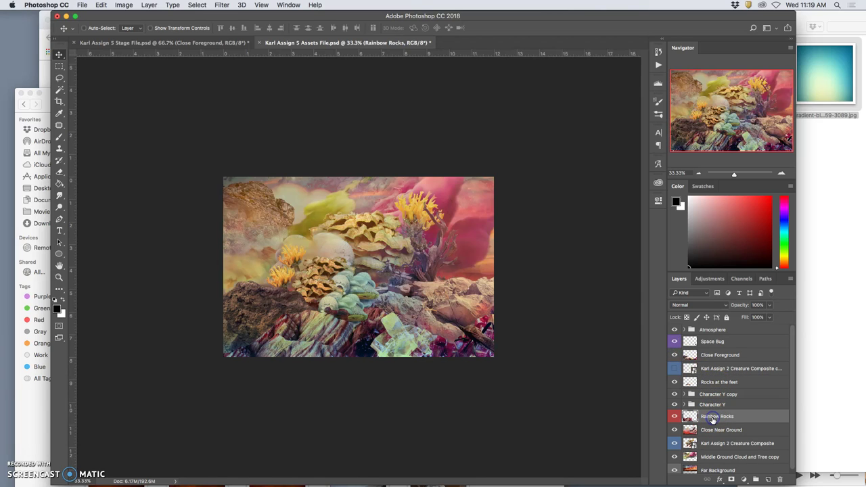
pyautogui.click(657, 400)
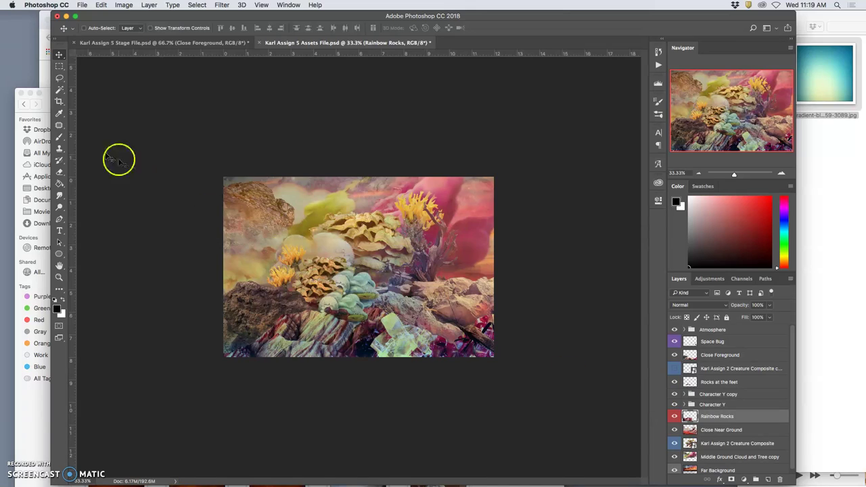
# - Lasso the rainbow ridge and crystal at 100% zoom
pyautogui.click(58, 78)
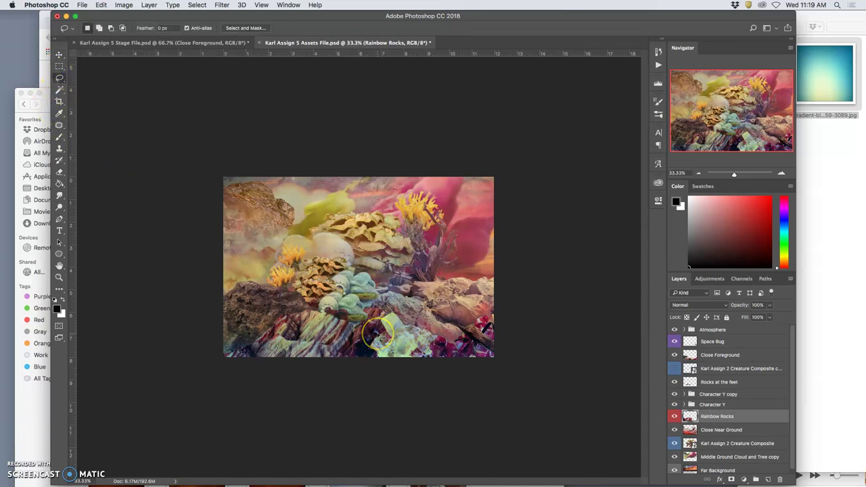
pyautogui.keyDown('super'); pyautogui.click(377, 335); pyautogui.keyUp('super')
pyautogui.keyDown('super'); pyautogui.click(360, 329); pyautogui.keyUp('super')
pyautogui.keyDown('super'); pyautogui.click(367, 324); pyautogui.keyUp('super')
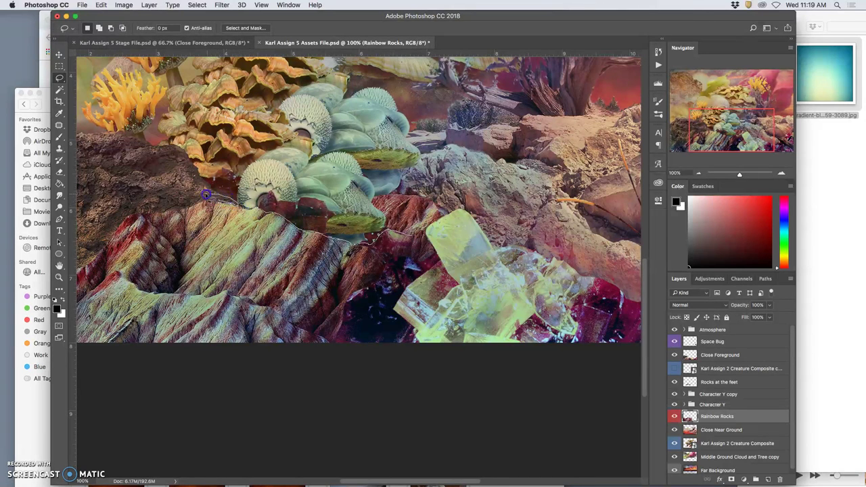
pyautogui.moveTo(204, 195)
pyautogui.mouseDown()
pyautogui.moveTo(123, 198)
pyautogui.moveTo(40, 249)
pyautogui.moveTo(21, 344)
pyautogui.moveTo(195, 435)
pyautogui.moveTo(339, 434)
pyautogui.moveTo(466, 369)
pyautogui.mouseUp()
pyautogui.moveTo(429, 231); pyautogui.dragTo(430, 232)
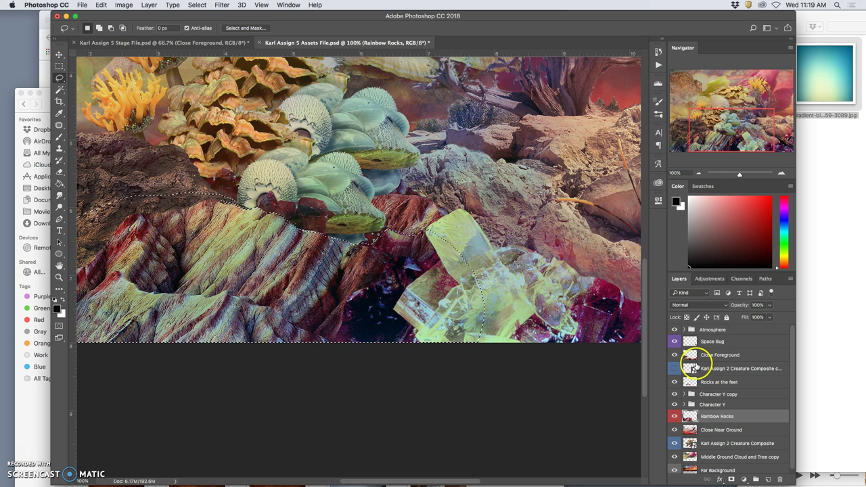
# - Hide the Atmosphere layer and flatten the image, discarding hidden layers
pyautogui.click(153, 6)
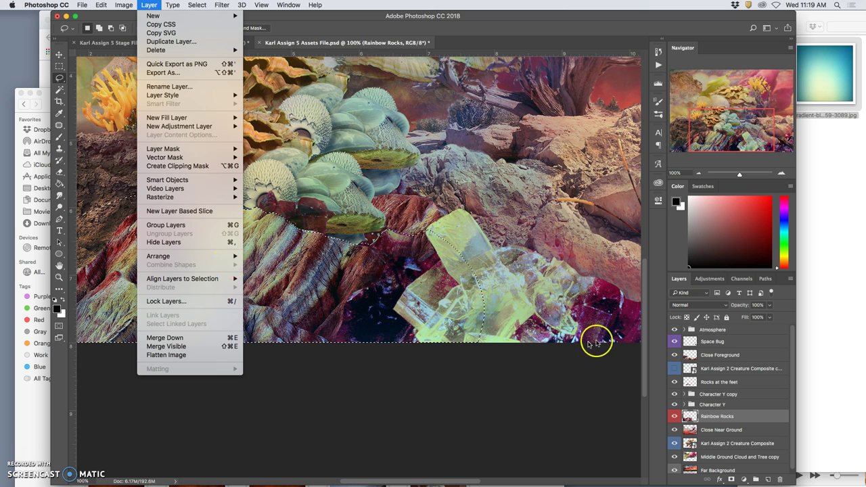
pyautogui.click(675, 330)
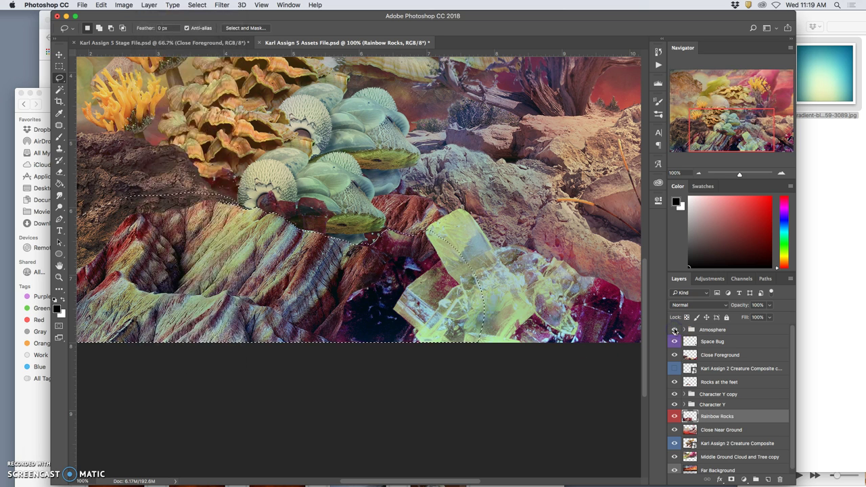
pyautogui.click(675, 330)
pyautogui.click(150, 5)
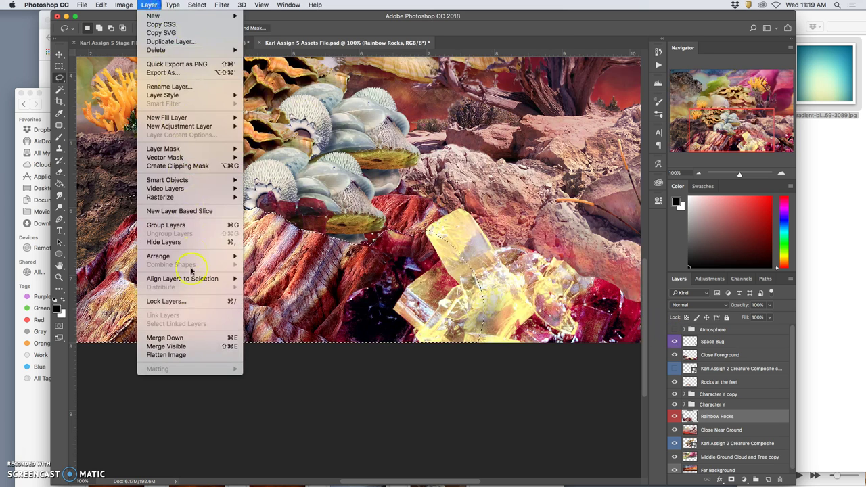
pyautogui.click(176, 357)
pyautogui.click(496, 178)
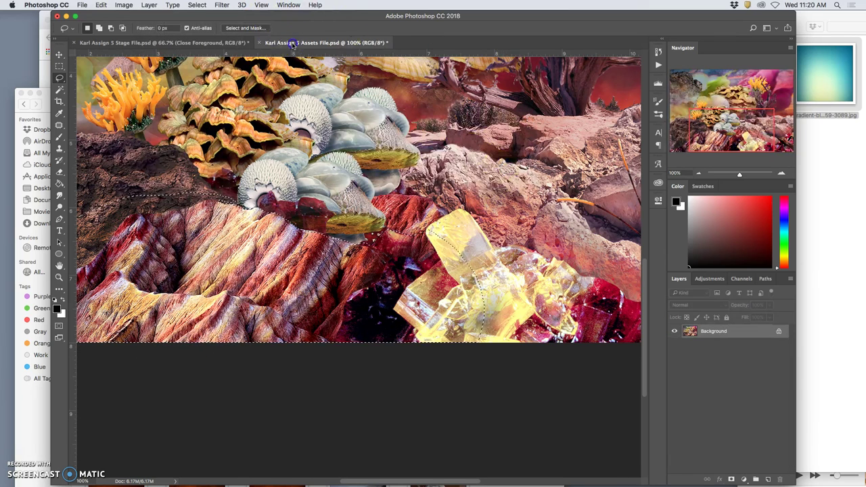
# - Bring the flattened foreground rocks into the Stage File as Layer 1 and position them lower left
pyautogui.click(218, 42)
pyautogui.moveTo(691, 329); pyautogui.dragTo(712, 335)
pyautogui.click(59, 55)
pyautogui.click(361, 237)
pyautogui.moveTo(363, 259); pyautogui.dragTo(300, 387)
pyautogui.press('Up')
pyautogui.press('Up')
pyautogui.press('Up')
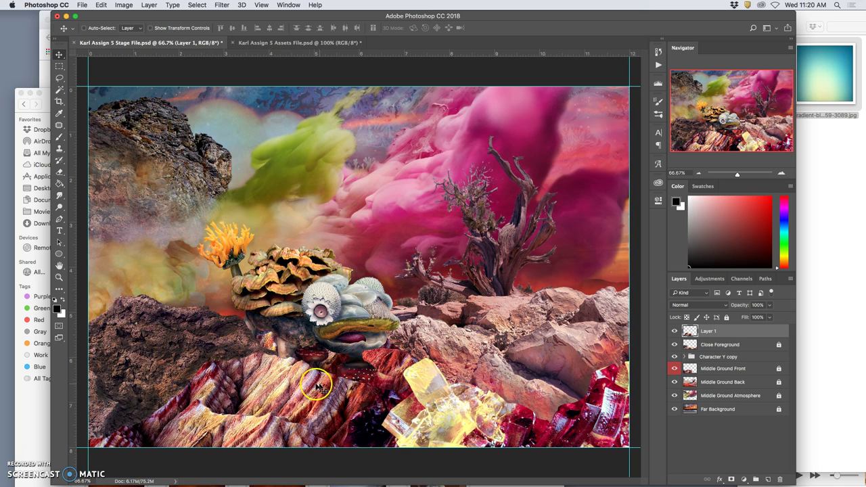
pyautogui.click(391, 393)
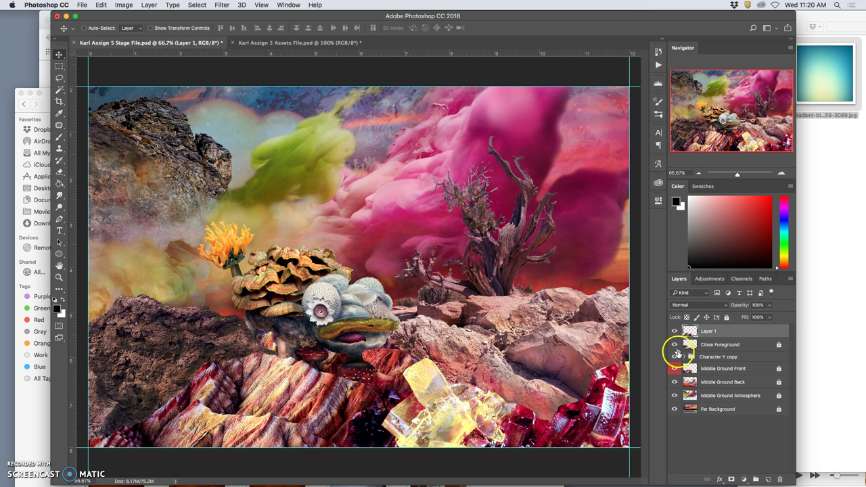
# - Reposition the Character Y copy creature behind the new rocks, then raise it about 55 px
pyautogui.click(674, 331)
pyautogui.click(674, 332)
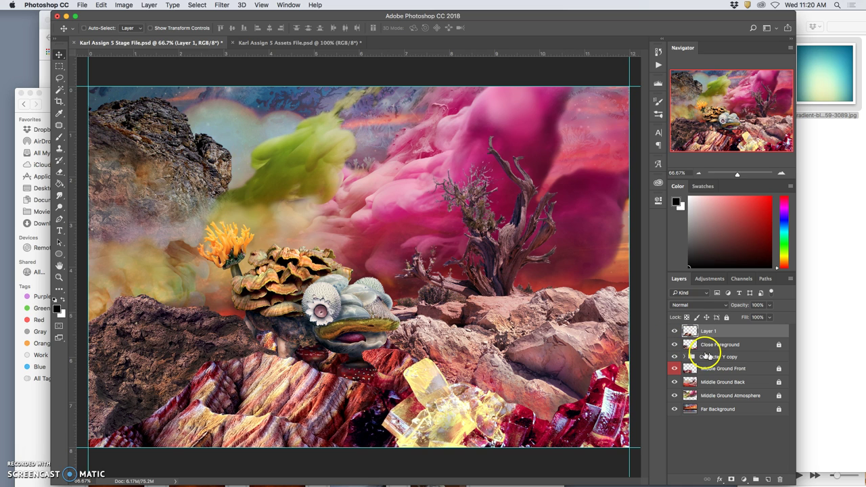
pyautogui.click(709, 357)
pyautogui.click(674, 344)
pyautogui.click(674, 345)
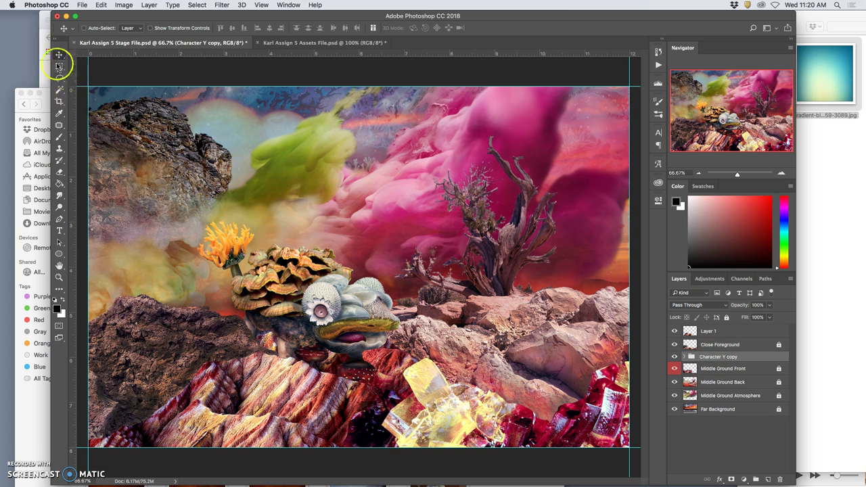
pyautogui.moveTo(280, 287); pyautogui.dragTo(298, 335)
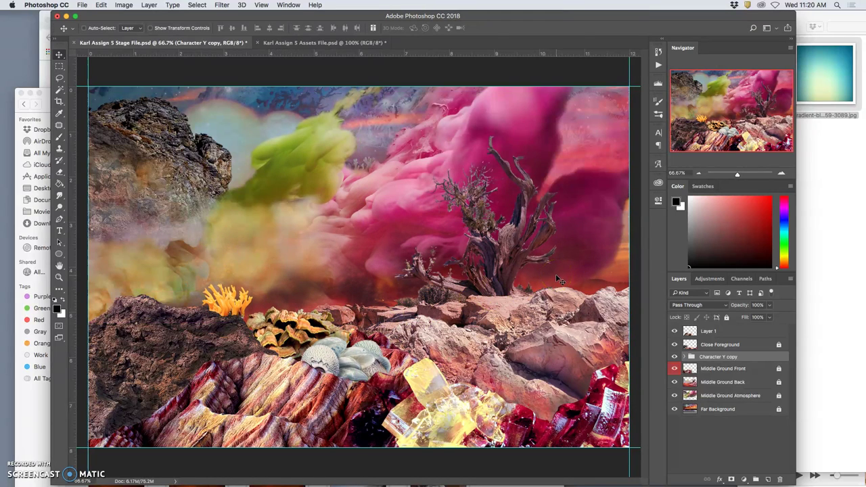
pyautogui.moveTo(357, 353); pyautogui.dragTo(363, 312)
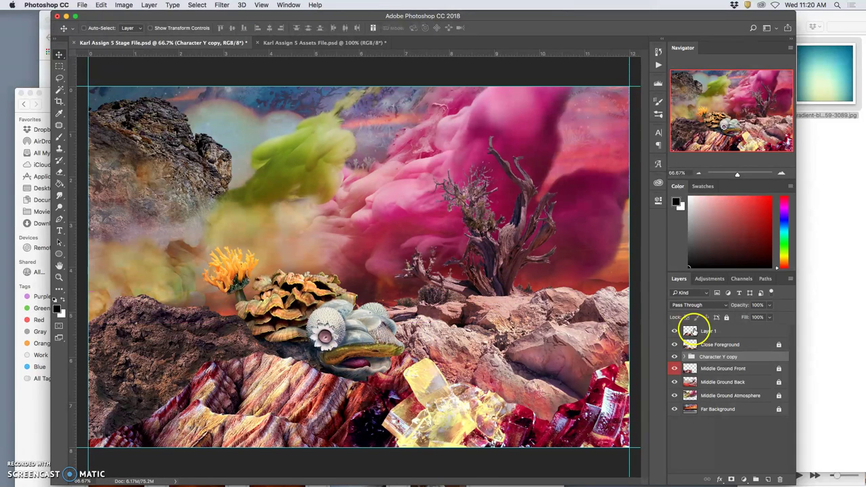
# - Merge Layer 1 into Close Foreground, name the result Close Foreground, and apply Lock All
pyautogui.click(748, 348)
pyautogui.keyDown('shift'); pyautogui.click(732, 333); pyautogui.keyUp('shift')
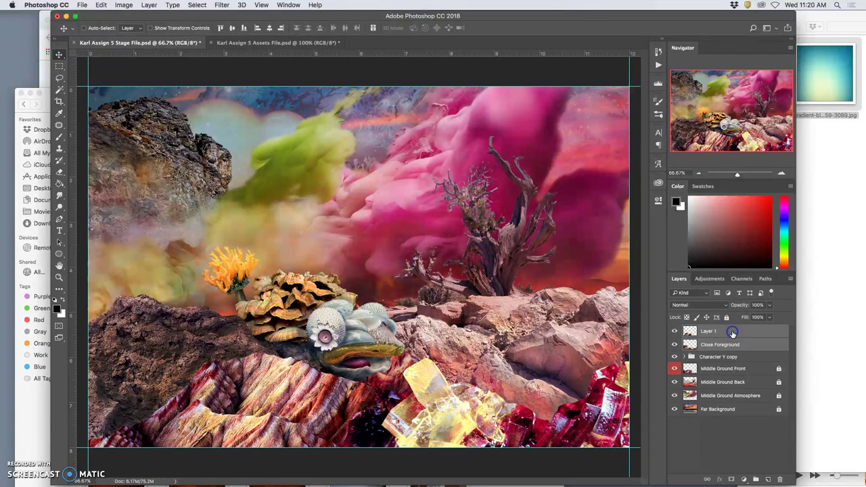
pyautogui.press('super+e')
pyautogui.click(713, 332)
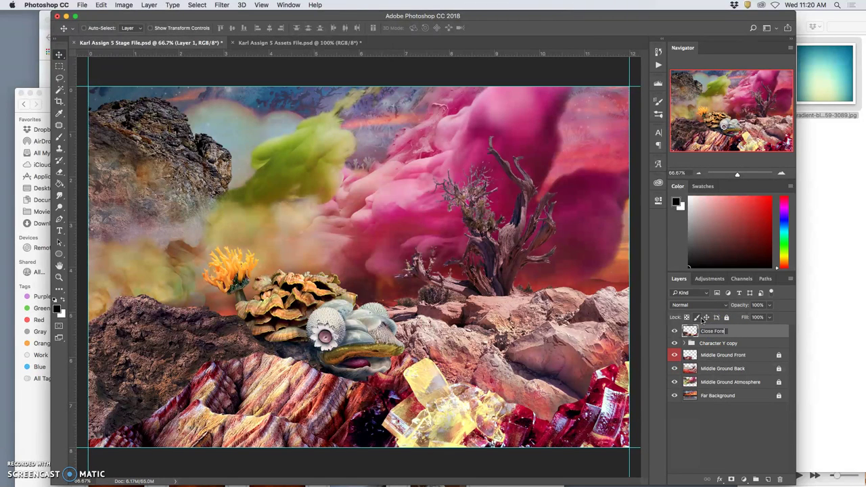
pyautogui.press('Return')
pyautogui.click(728, 318)
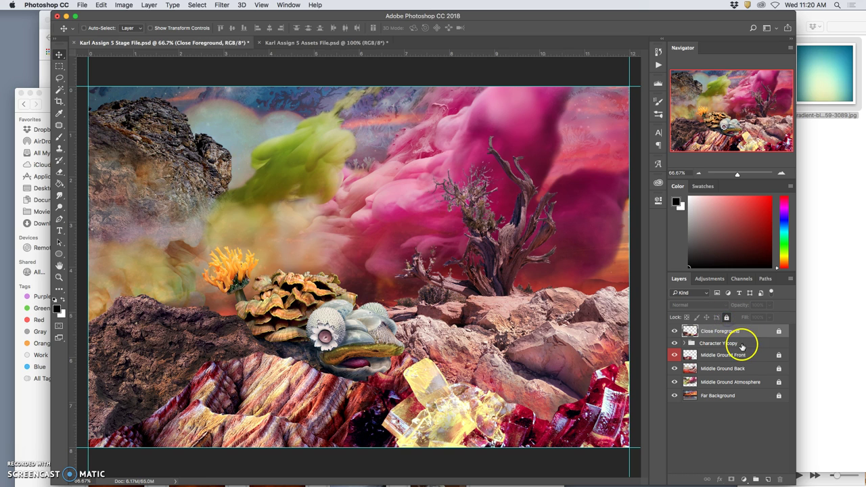
pyautogui.click(741, 346)
# - In the Assets file, zoom out to 66.7% and step history back to before the flatten
pyautogui.click(675, 344)
pyautogui.click(675, 344)
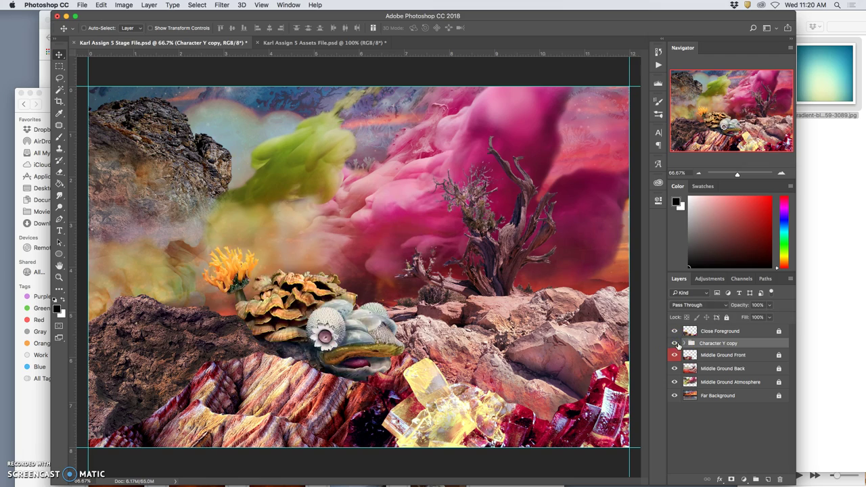
pyautogui.click(305, 42)
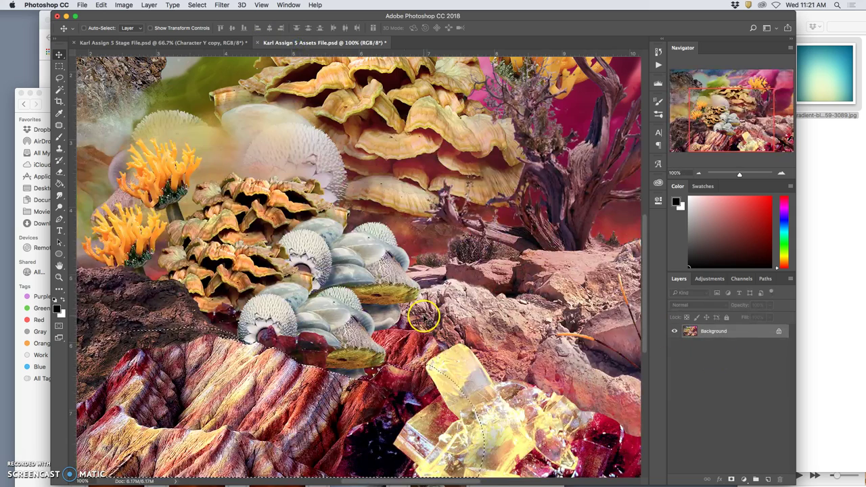
pyautogui.press('super+minus')
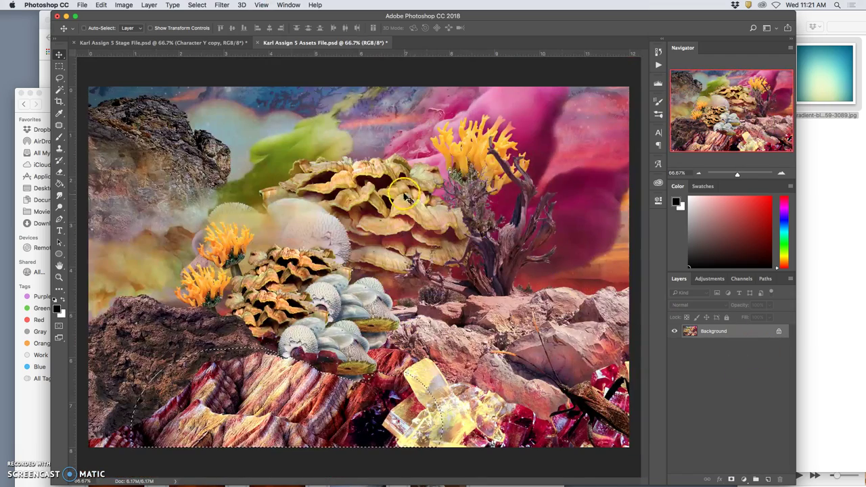
pyautogui.click(658, 52)
pyautogui.click(587, 232)
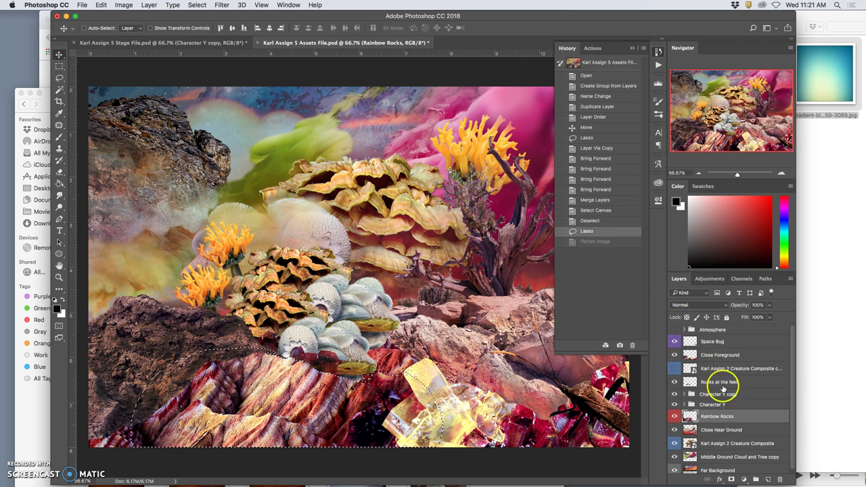
pyautogui.click(632, 47)
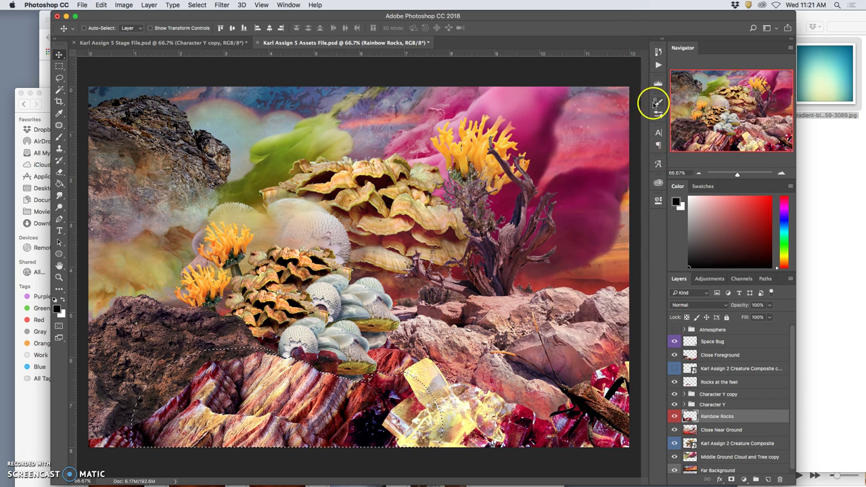
# - Hide Character Y copy, select Karl Assign 2 Creature Composite, deselect, and return to Stage File
pyautogui.click(704, 395)
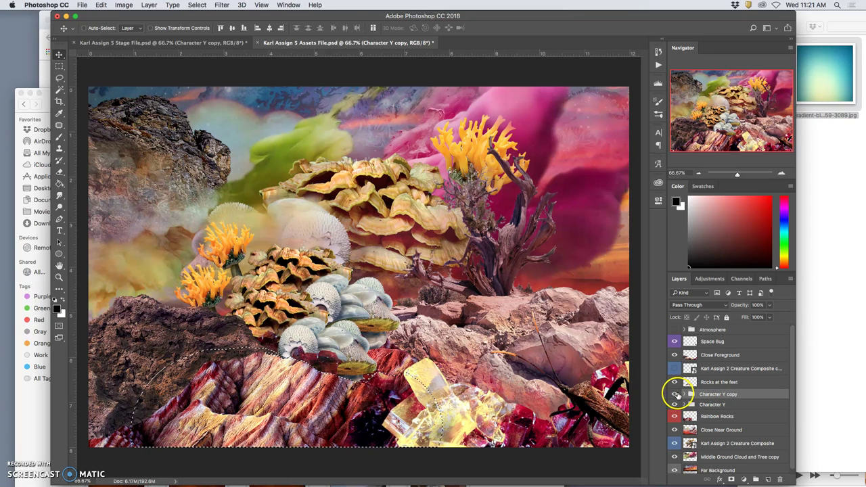
pyautogui.click(675, 394)
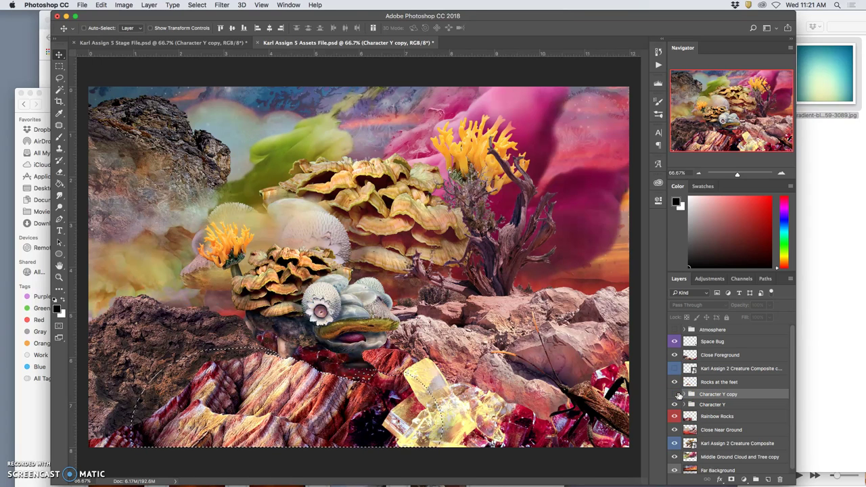
pyautogui.click(716, 441)
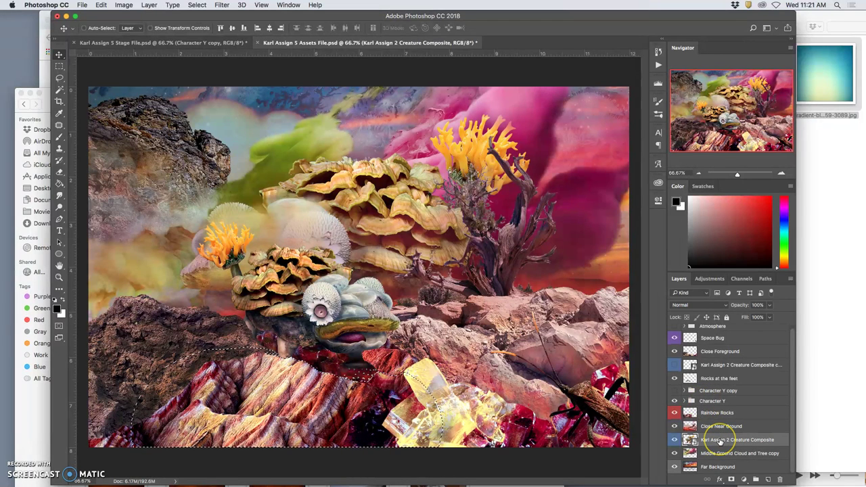
pyautogui.hotkey('ctrl', 'd')
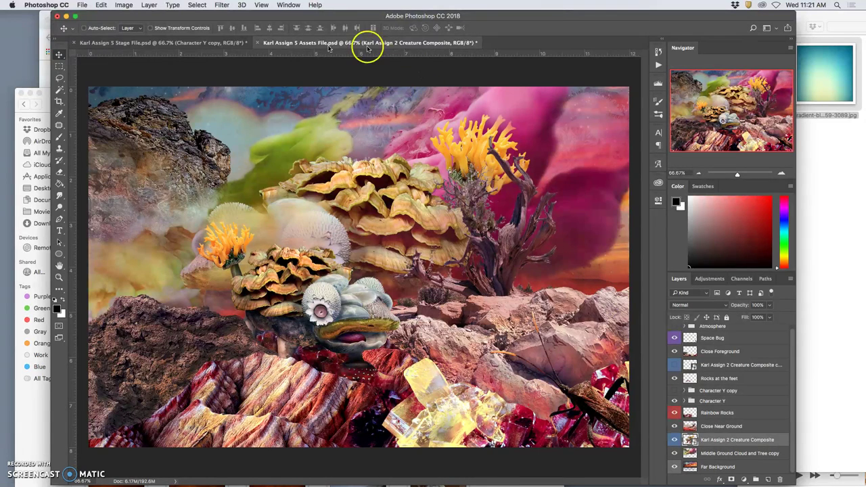
pyautogui.click(228, 44)
pyautogui.click(314, 43)
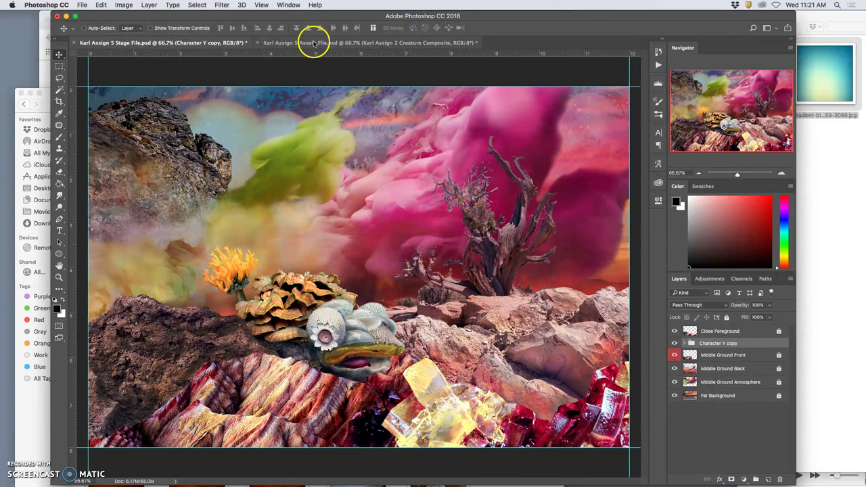
# - Copy the creature composite into the Stage File, below Middle Ground Back, named Character Z
pyautogui.moveTo(313, 44); pyautogui.dragTo(595, 328)
pyautogui.click(711, 349)
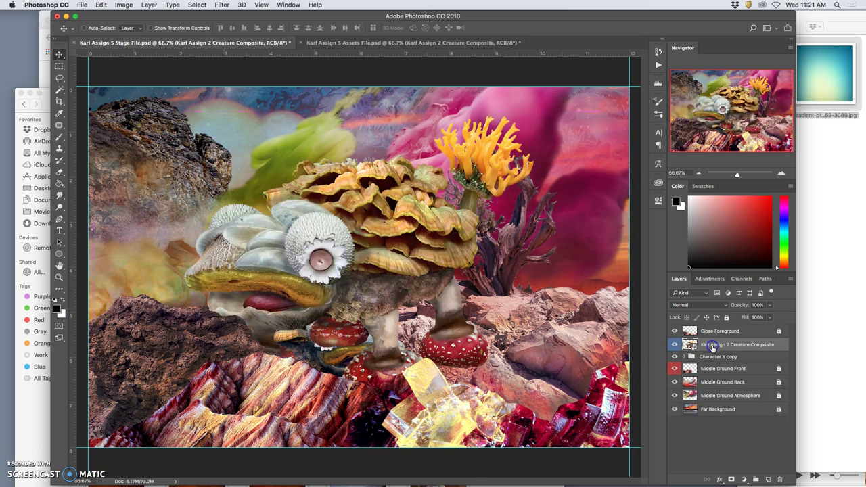
pyautogui.press('super+bracketleft')
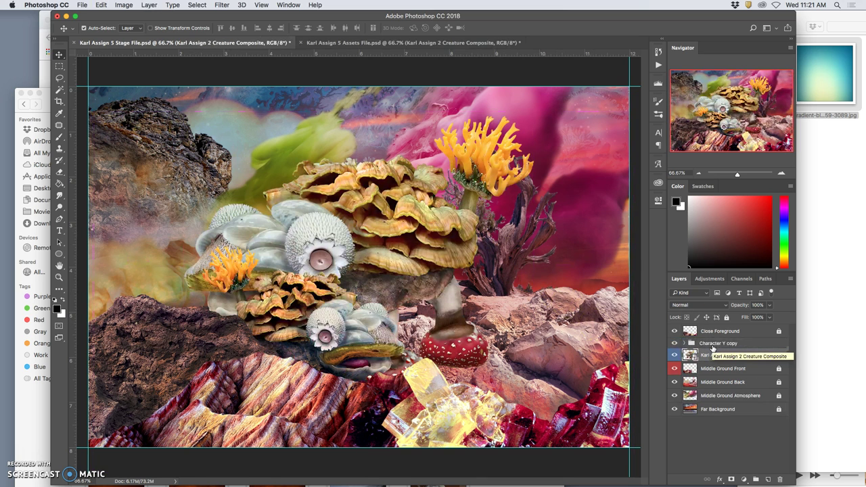
pyautogui.press('super+bracketleft')
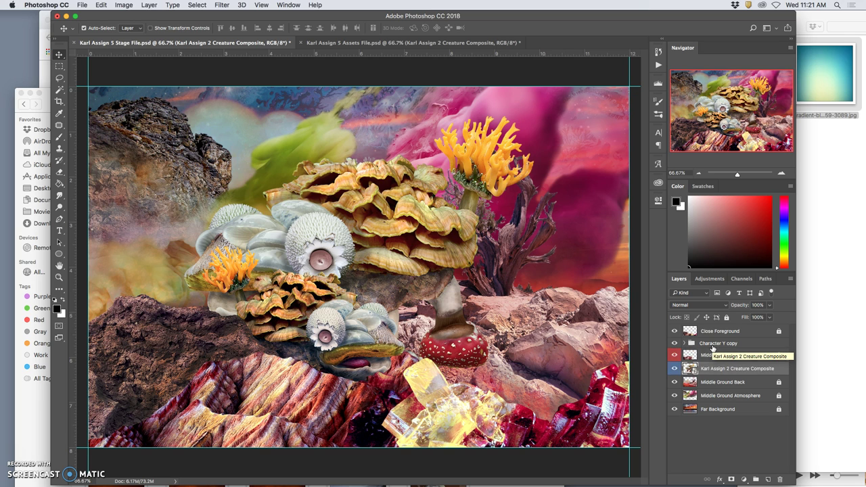
pyautogui.press('super+bracketleft')
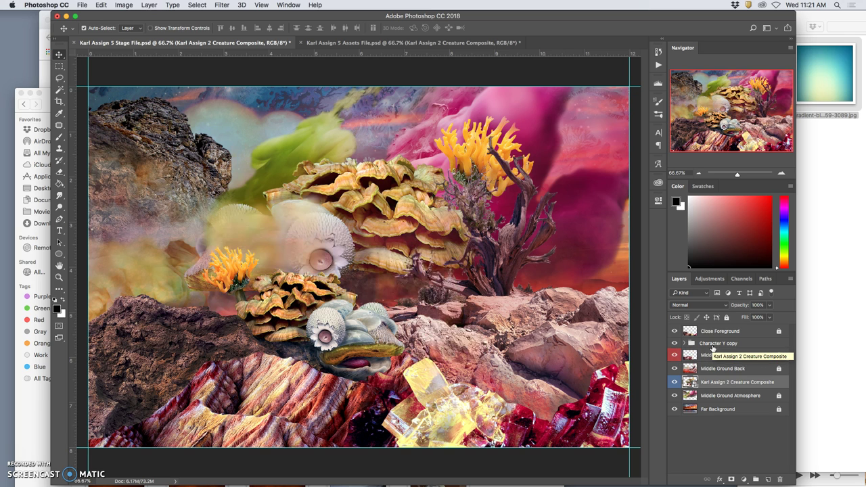
pyautogui.click(712, 384)
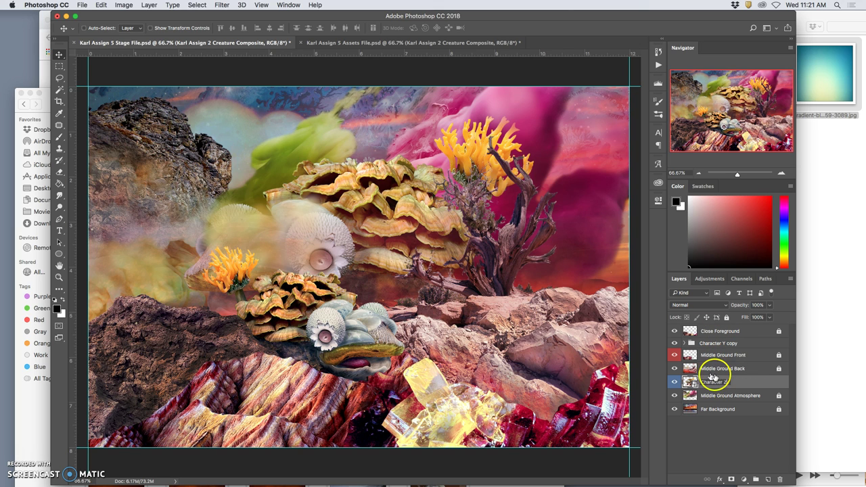
pyautogui.click(750, 385)
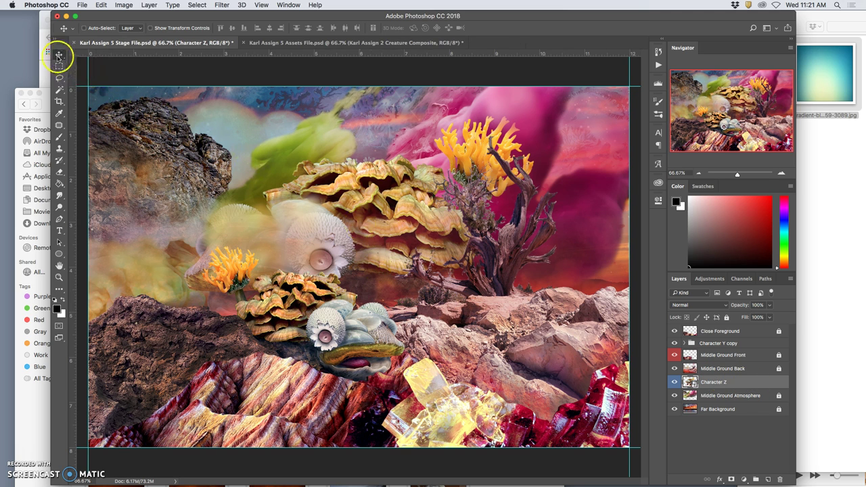
# - Move the Character Z creature down and left so it sinks behind the right-hand rocks
pyautogui.click(404, 203)
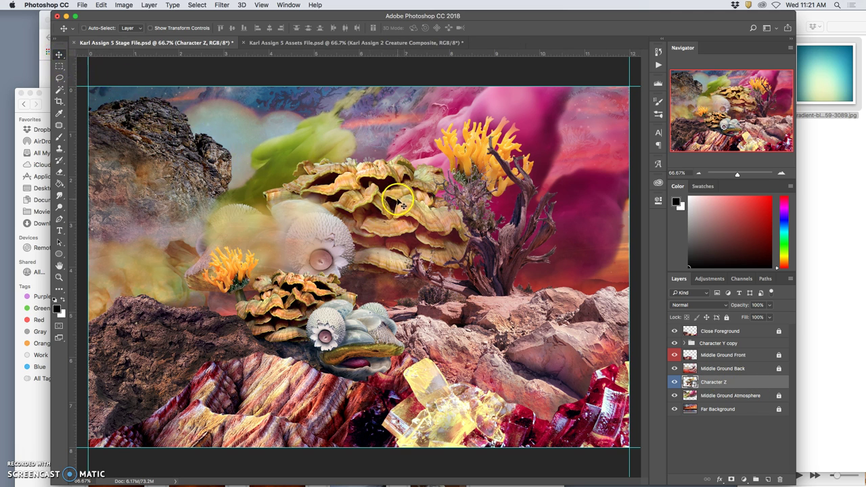
pyautogui.moveTo(404, 205); pyautogui.dragTo(518, 182)
pyautogui.moveTo(427, 220); pyautogui.dragTo(429, 326)
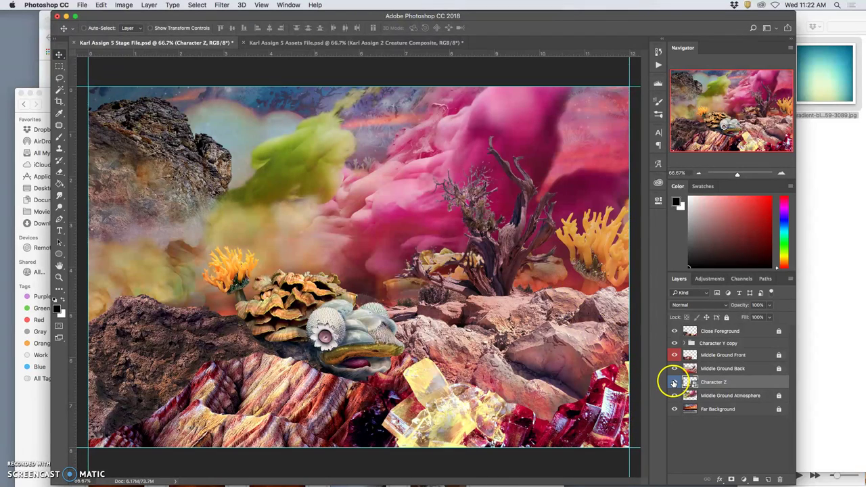
pyautogui.moveTo(589, 246); pyautogui.dragTo(633, 214)
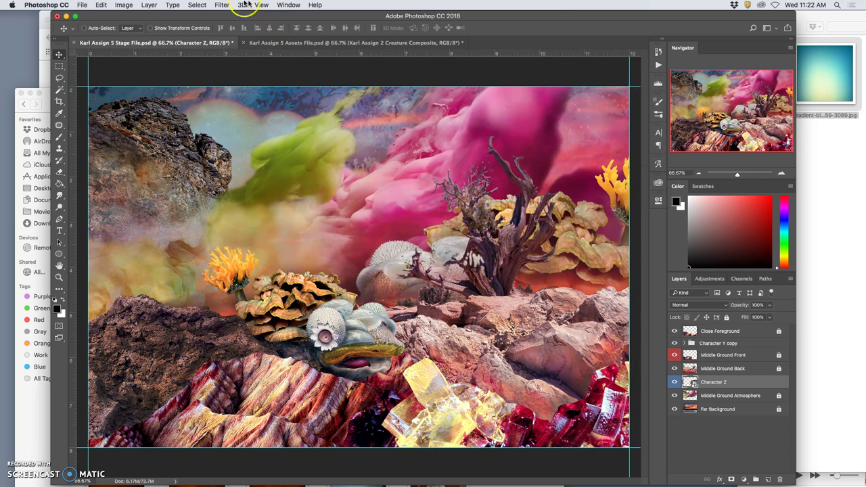
# - Copy the Space Bug layer from the Assets file and paste it above Close Foreground
pyautogui.click(259, 43)
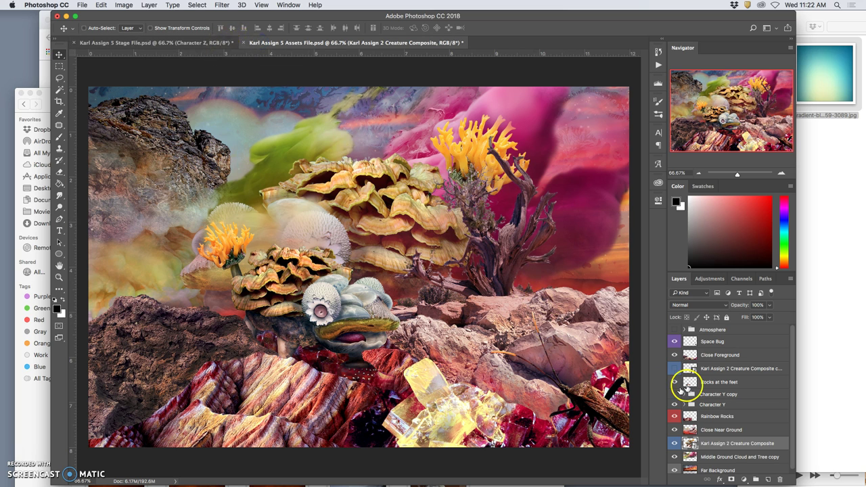
pyautogui.click(711, 343)
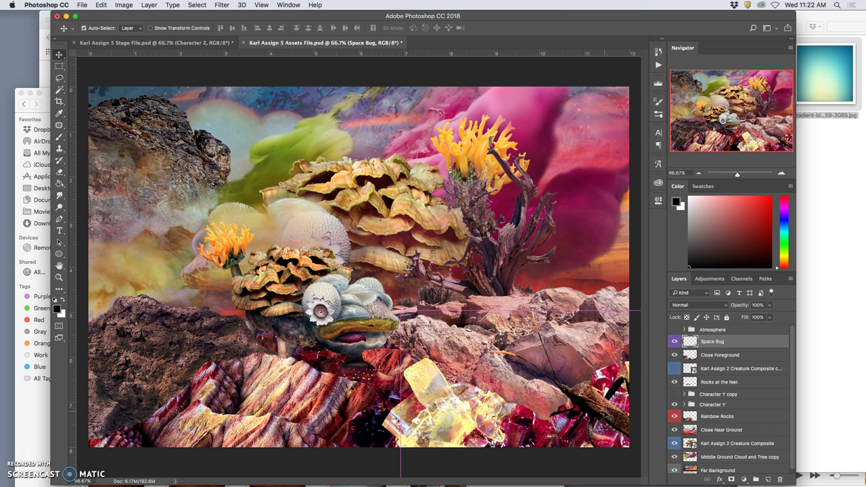
pyautogui.press('super+a')
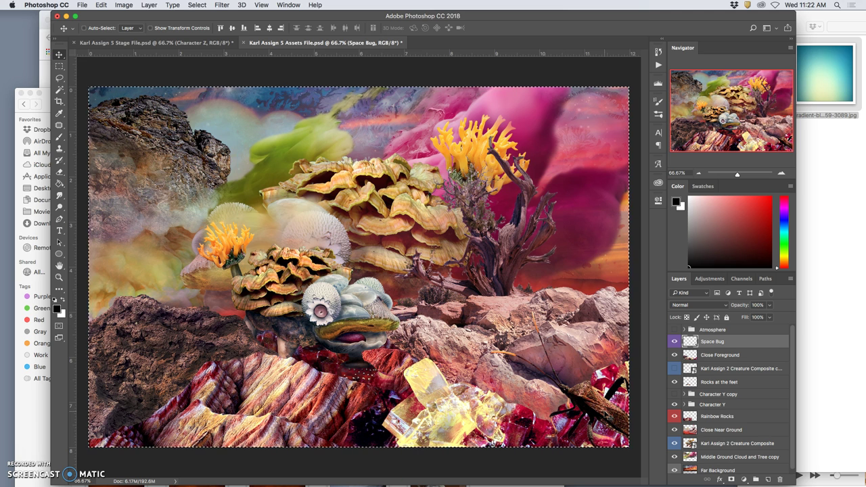
pyautogui.press('super+d')
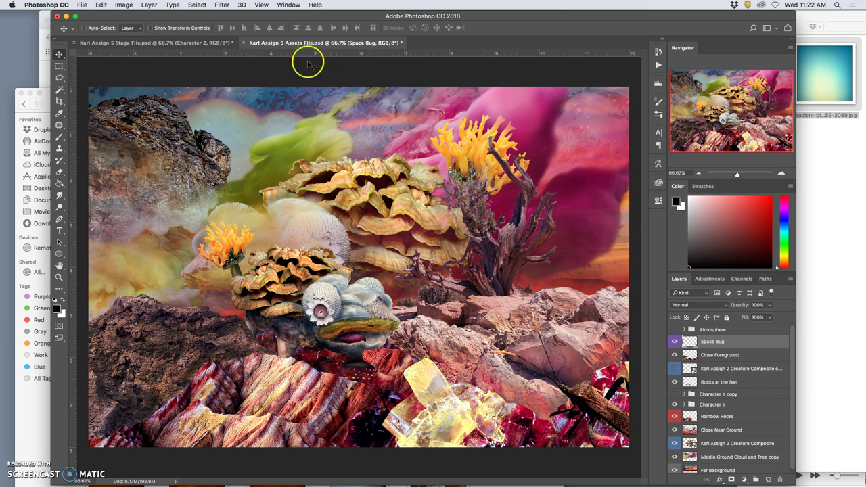
pyautogui.click(208, 42)
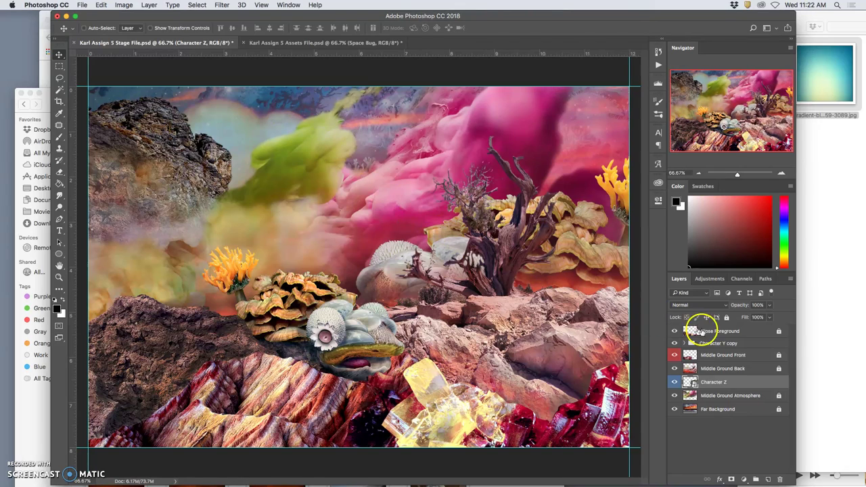
pyautogui.click(718, 332)
pyautogui.press('super+v')
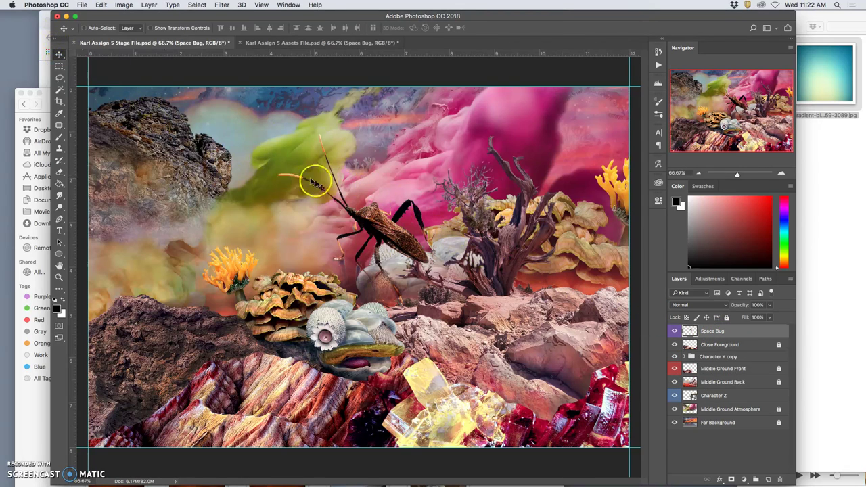
# - Try the Space Bug layer below Close Foreground and move the bug left across the rocks
pyautogui.moveTo(372, 218); pyautogui.dragTo(576, 371)
pyautogui.moveTo(709, 331); pyautogui.dragTo(707, 346)
pyautogui.moveTo(580, 381); pyautogui.dragTo(457, 336)
pyautogui.click(675, 345)
pyautogui.click(675, 345)
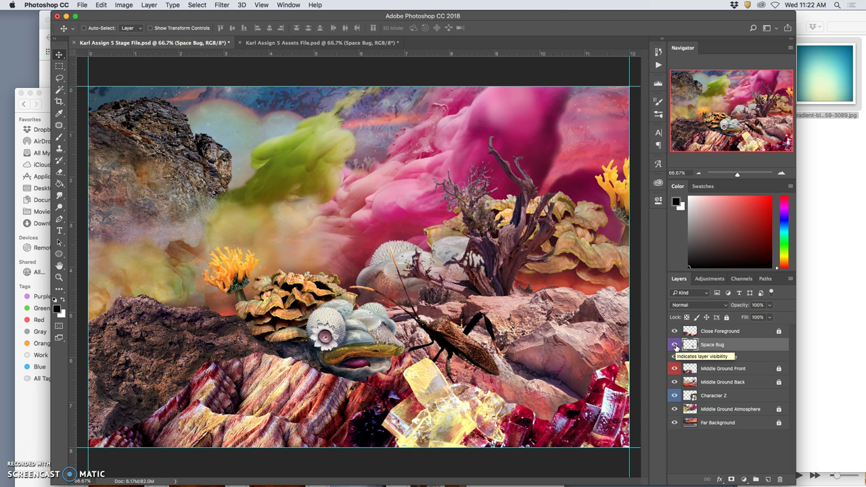
pyautogui.moveTo(462, 344); pyautogui.dragTo(355, 342)
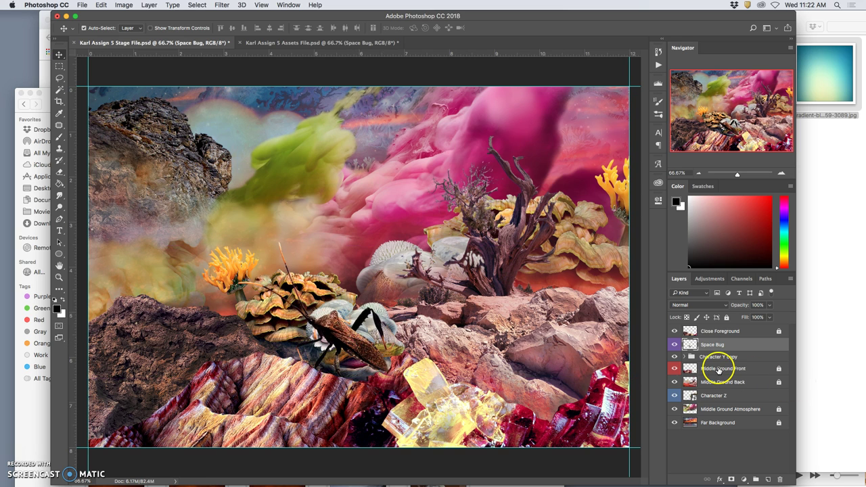
# - Bring the Space Bug layer to the top and move the bug onto the lower-right corner rocks
pyautogui.moveTo(719, 369); pyautogui.dragTo(719, 369)
pyautogui.press('super+bracketright')
pyautogui.press('super+bracketright')
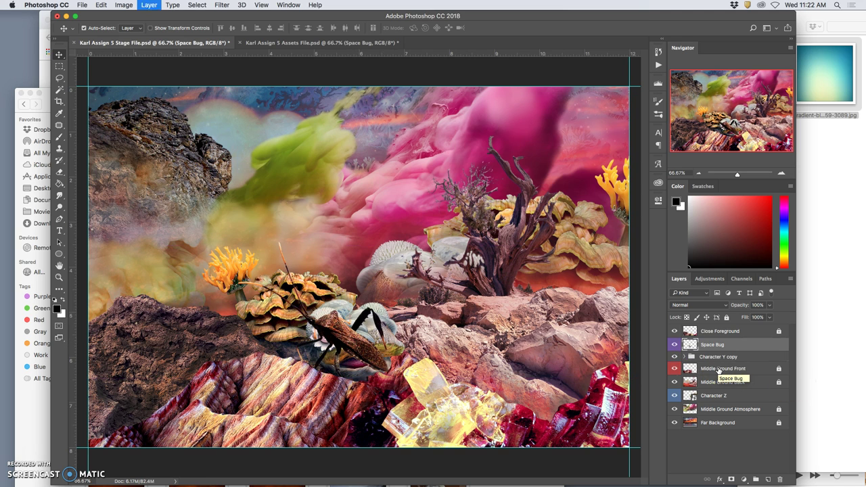
pyautogui.press('super+bracketright')
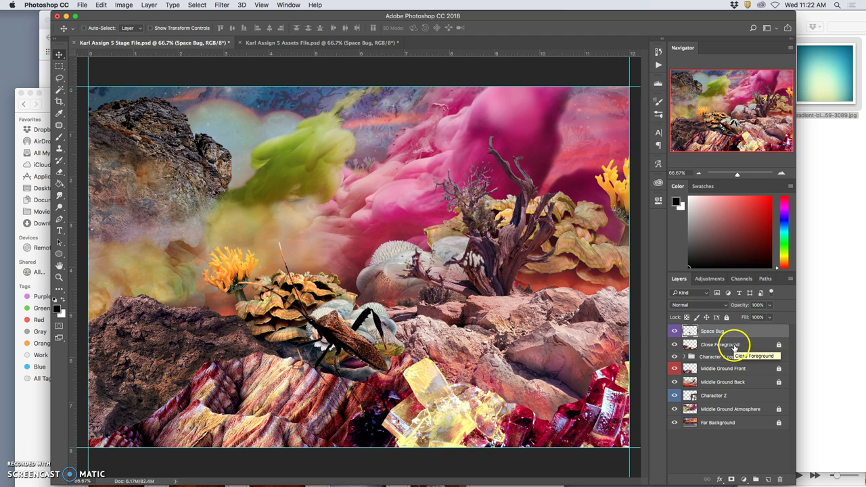
pyautogui.moveTo(369, 348); pyautogui.dragTo(644, 410)
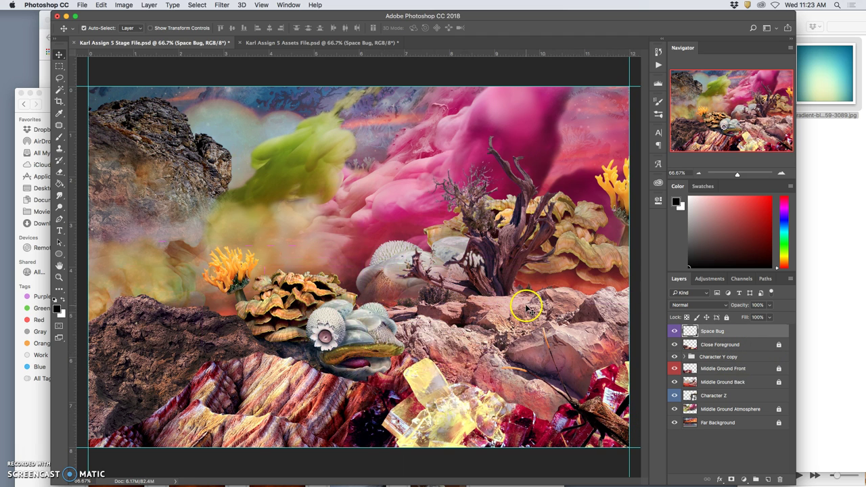
# - Save the Stage File, hide Space Bug, Character Y copy and Character Z, and save again
pyautogui.press('super+s')
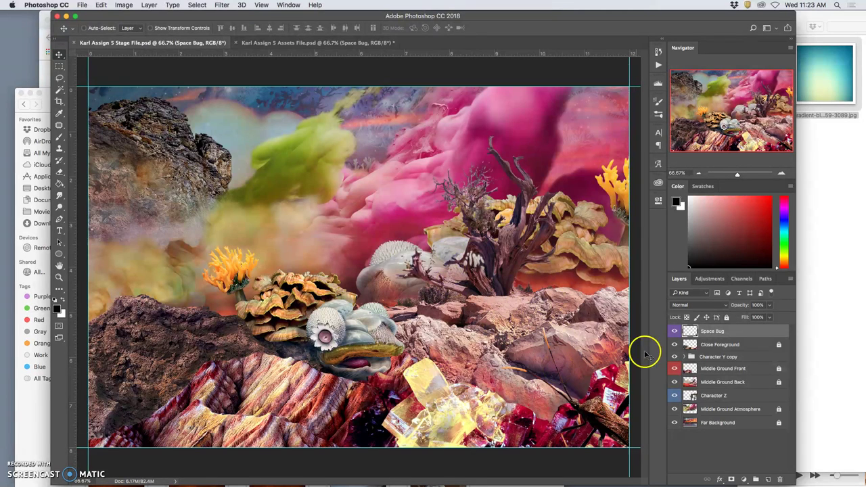
pyautogui.click(674, 332)
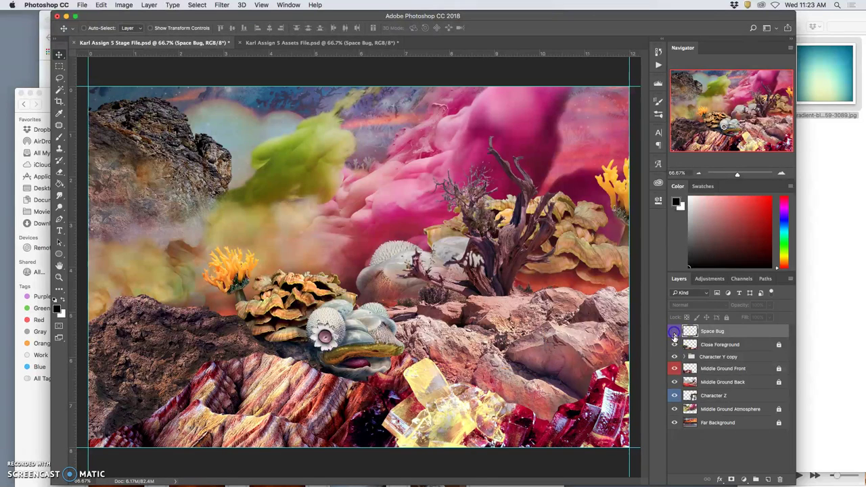
pyautogui.click(675, 356)
pyautogui.click(674, 396)
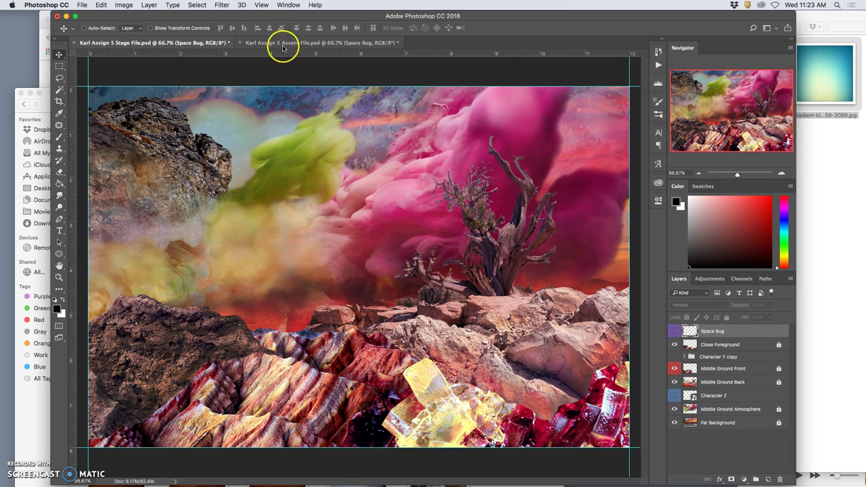
pyautogui.press('super+s')
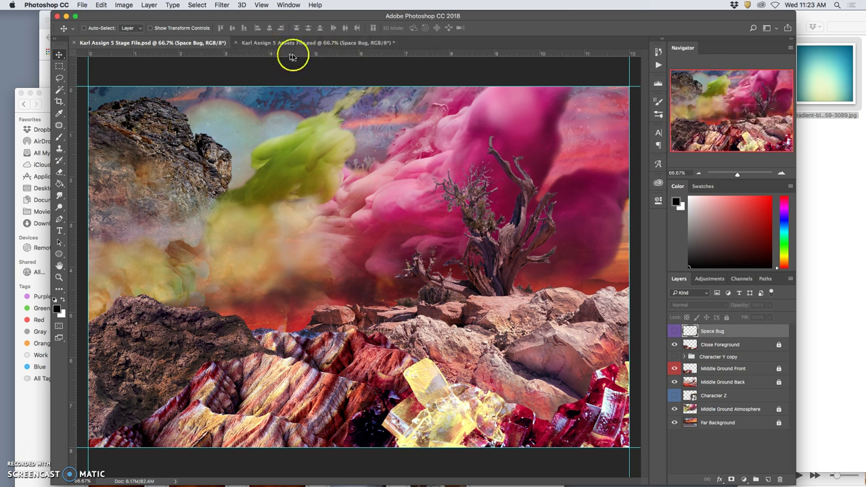
# - In the Assets file, hide the mushroom composite and Character Y, then lift the space bug into the sky
pyautogui.click(287, 42)
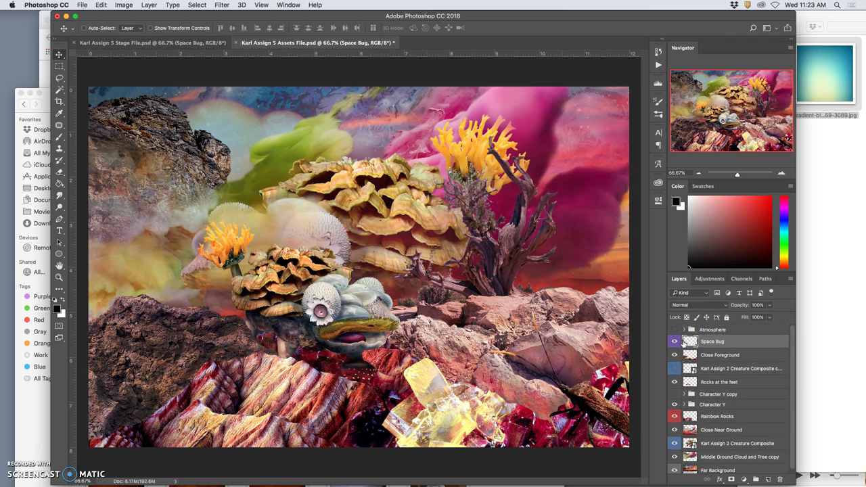
pyautogui.click(676, 358)
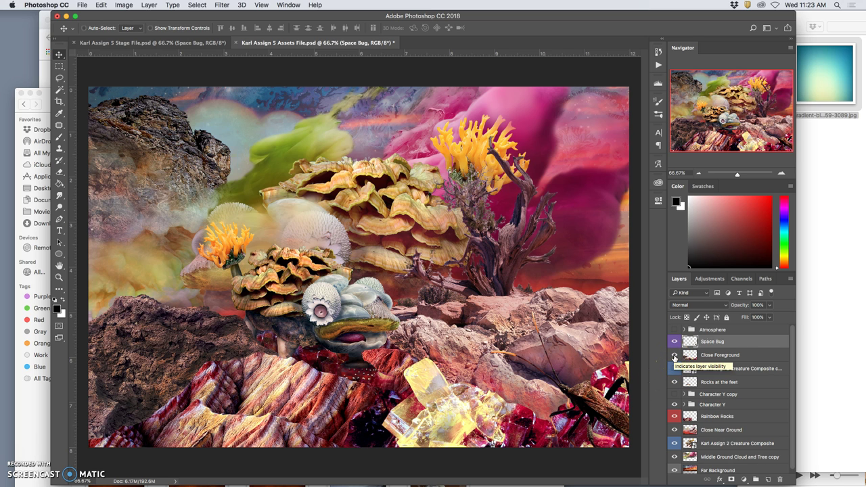
pyautogui.scroll(-1, 692, 414)
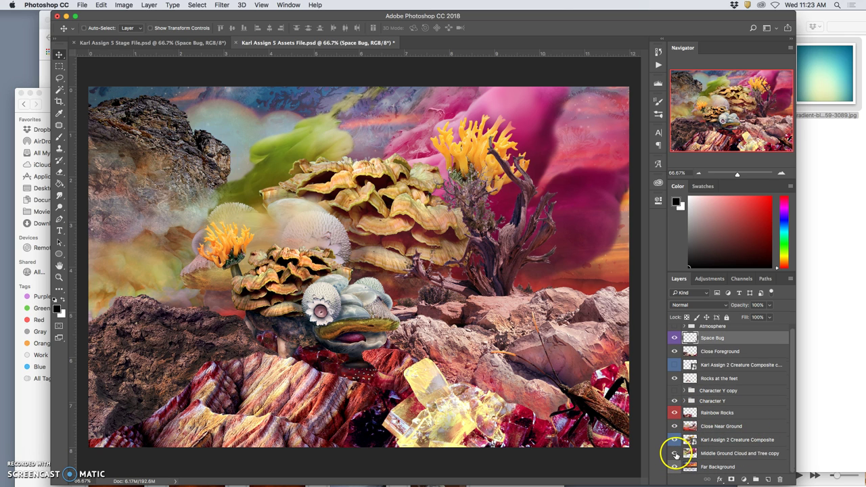
pyautogui.click(673, 440)
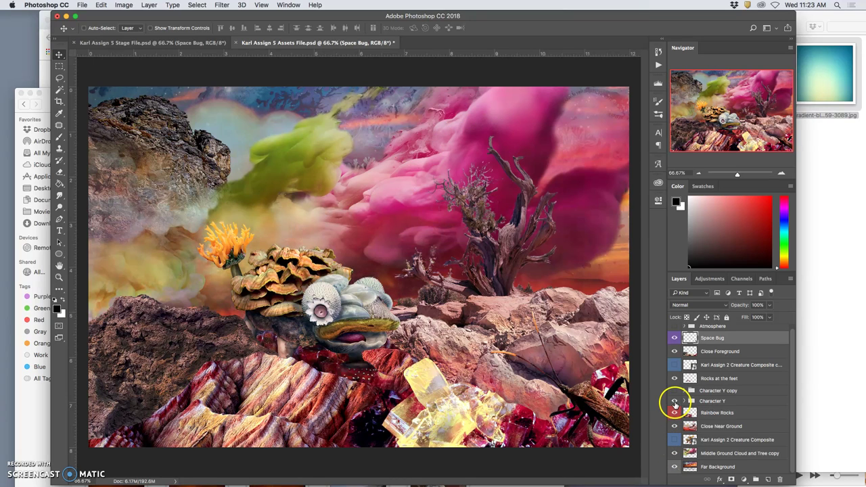
pyautogui.click(674, 402)
pyautogui.scroll(1, 714, 382)
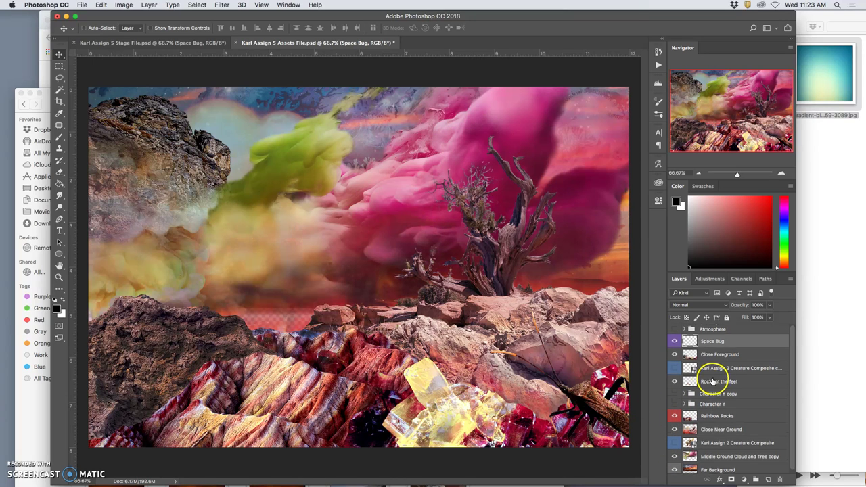
pyautogui.moveTo(584, 408); pyautogui.dragTo(363, 221)
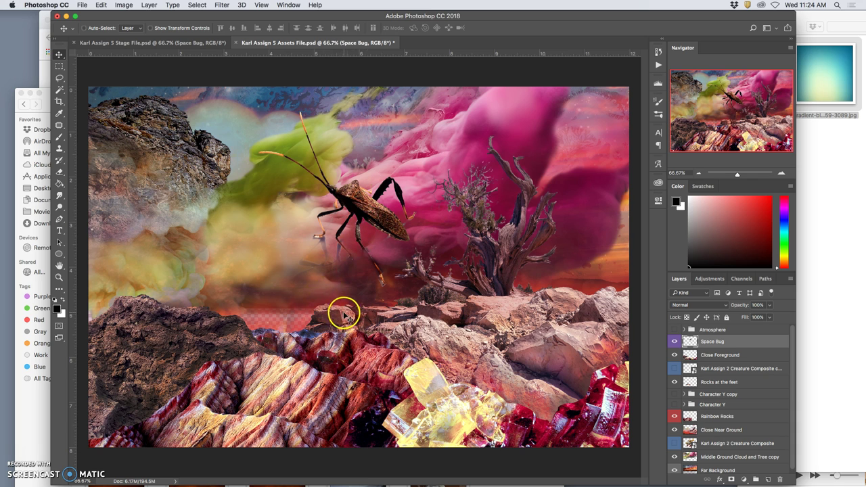
# - Alt-drag the space bug into a Space Bug copy layer and apply Edit > Puppet Warp to it
pyautogui.keyDown('alt'); pyautogui.moveTo(498, 341); pyautogui.dragTo(501, 343); pyautogui.keyUp('alt')
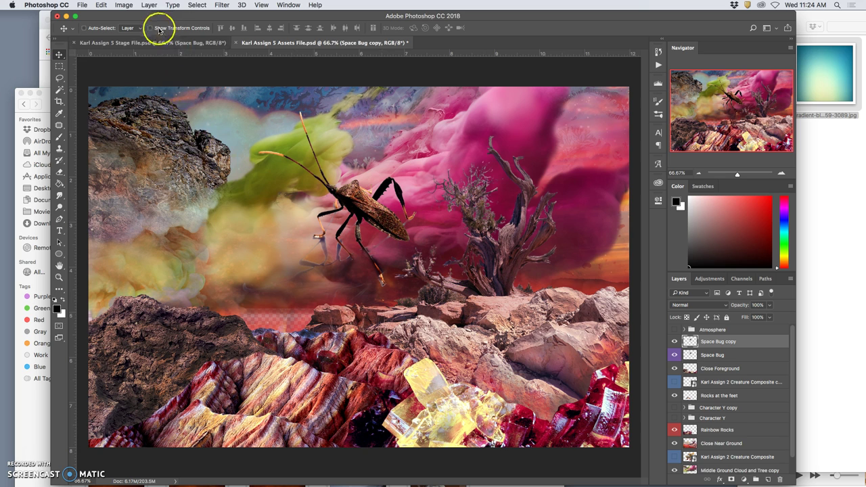
pyautogui.click(101, 5)
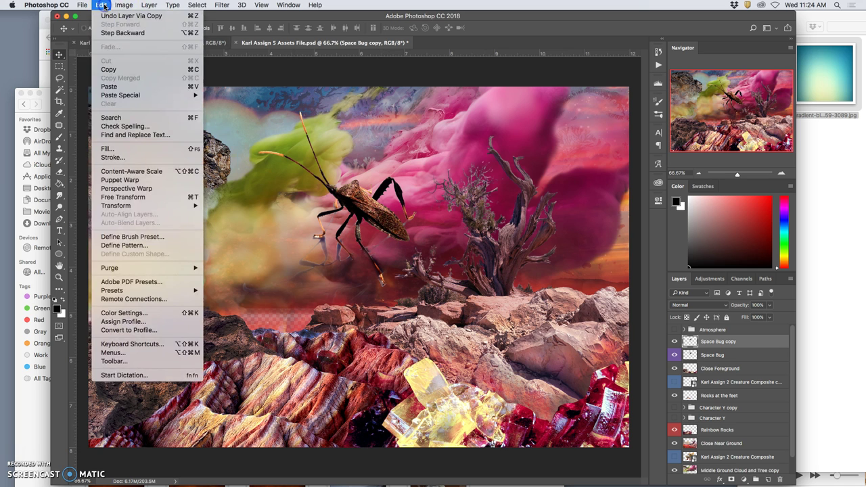
pyautogui.click(137, 180)
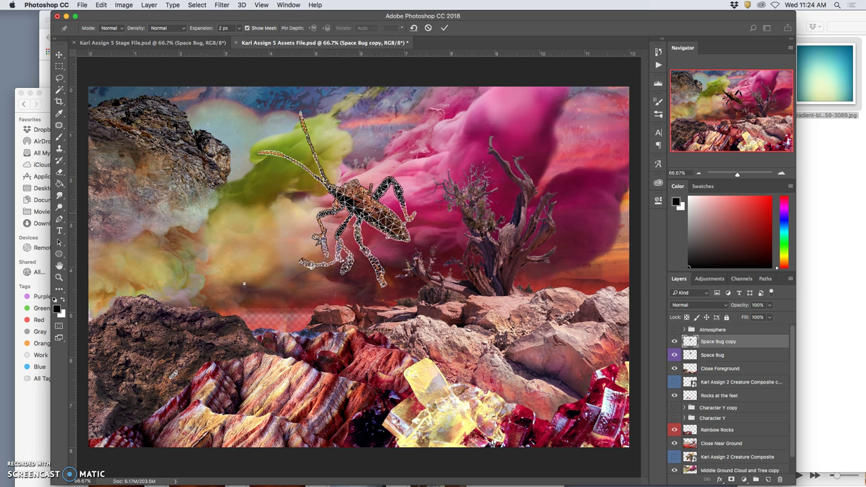
# - Place a Puppet Warp pin on the copied bug's leg
pyautogui.click(315, 237)
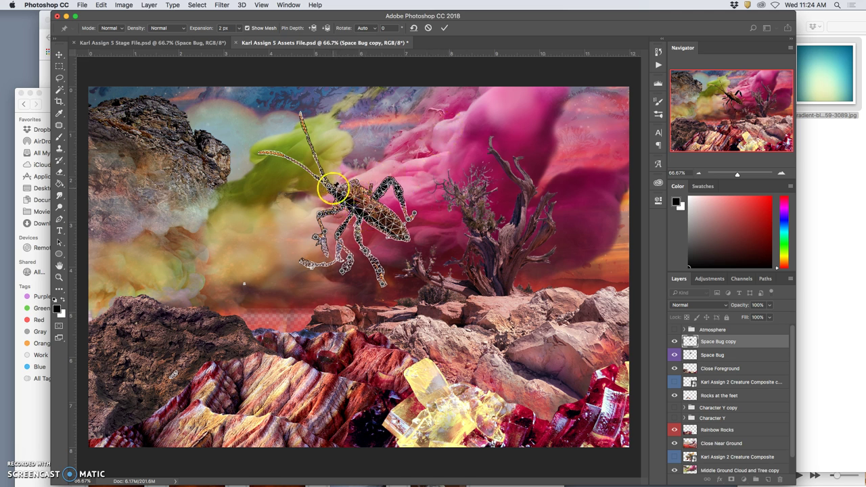
# - Swing the antennae and bend the upper leg down and right using the warp pins
pyautogui.moveTo(331, 184); pyautogui.dragTo(332, 178)
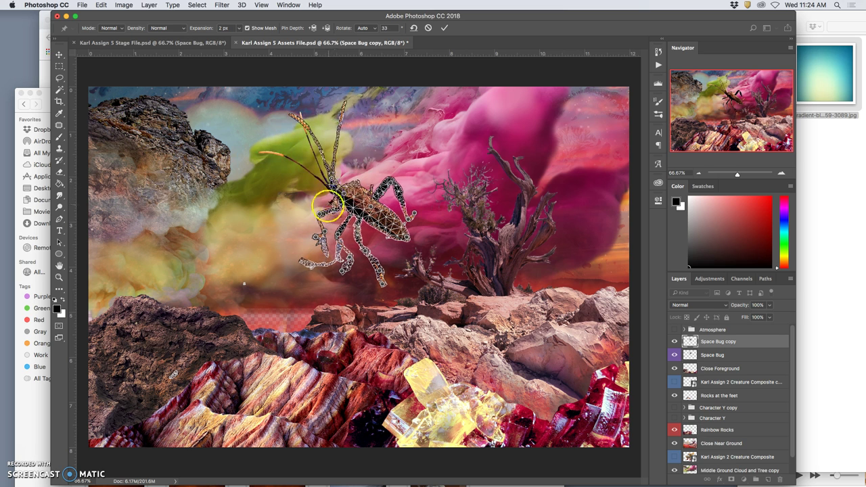
pyautogui.moveTo(324, 216); pyautogui.dragTo(311, 227)
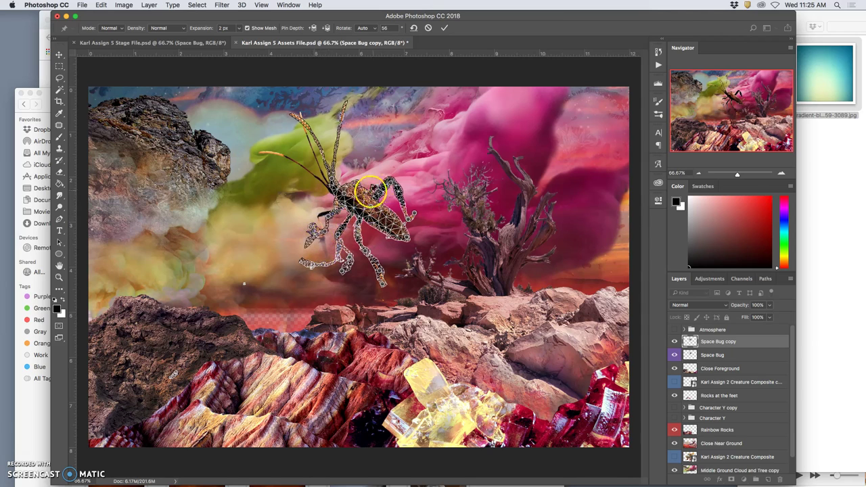
pyautogui.moveTo(390, 184); pyautogui.dragTo(419, 207)
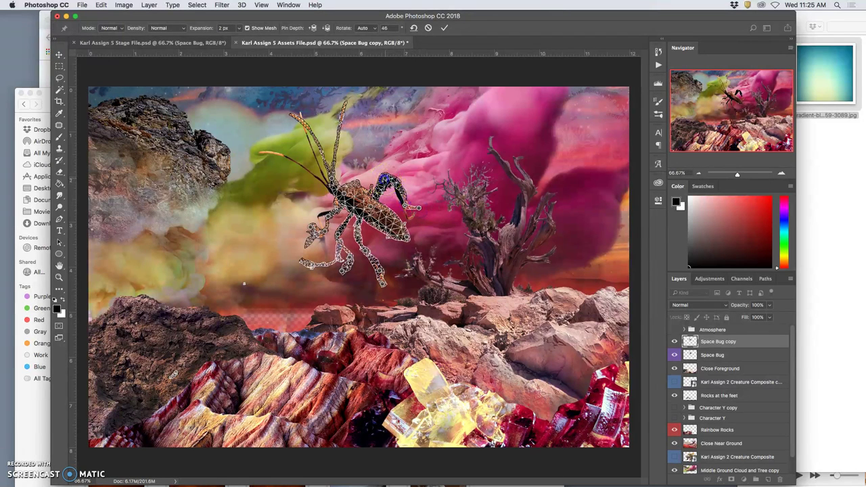
pyautogui.moveTo(384, 181); pyautogui.dragTo(404, 207)
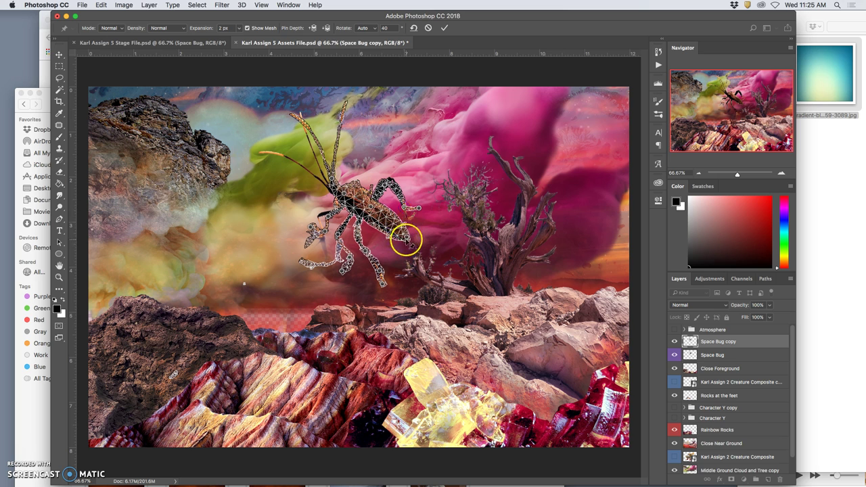
pyautogui.moveTo(404, 245); pyautogui.dragTo(404, 244)
pyautogui.moveTo(371, 207); pyautogui.dragTo(370, 210)
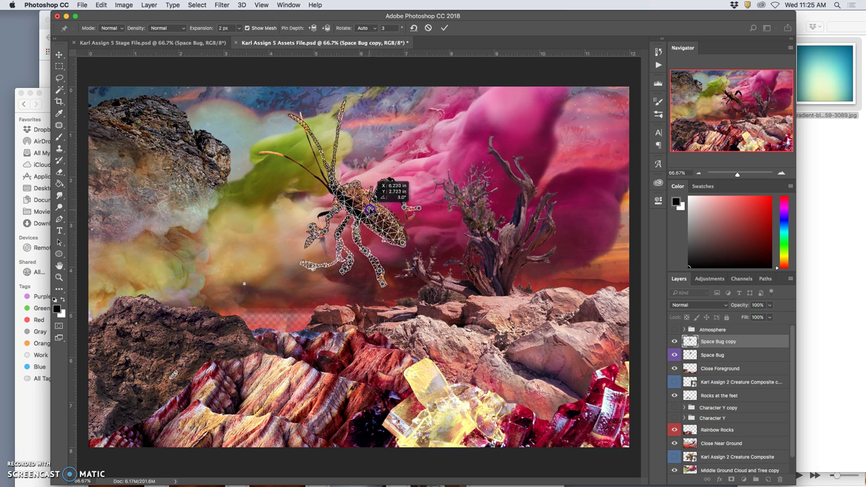
pyautogui.moveTo(377, 180); pyautogui.dragTo(374, 182)
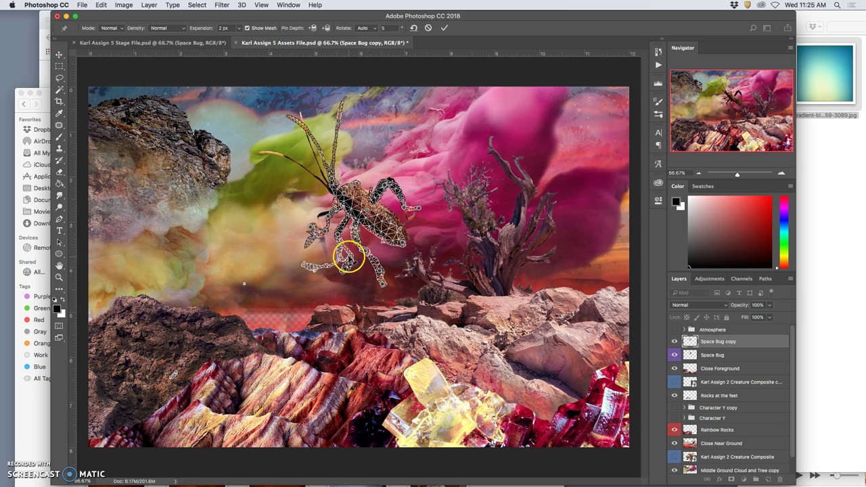
# - Bend the lower leg left, swing the antennae left, and rotate the head around its pin
pyautogui.moveTo(345, 270); pyautogui.dragTo(375, 249)
pyautogui.click(386, 279)
pyautogui.moveTo(386, 279)
pyautogui.mouseDown()
pyautogui.moveTo(383, 269)
pyautogui.moveTo(372, 283)
pyautogui.mouseUp()
pyautogui.click(381, 232)
pyautogui.click(357, 186)
pyautogui.moveTo(345, 194); pyautogui.dragTo(348, 197)
pyautogui.click(328, 214)
pyautogui.moveTo(322, 228); pyautogui.dragTo(320, 225)
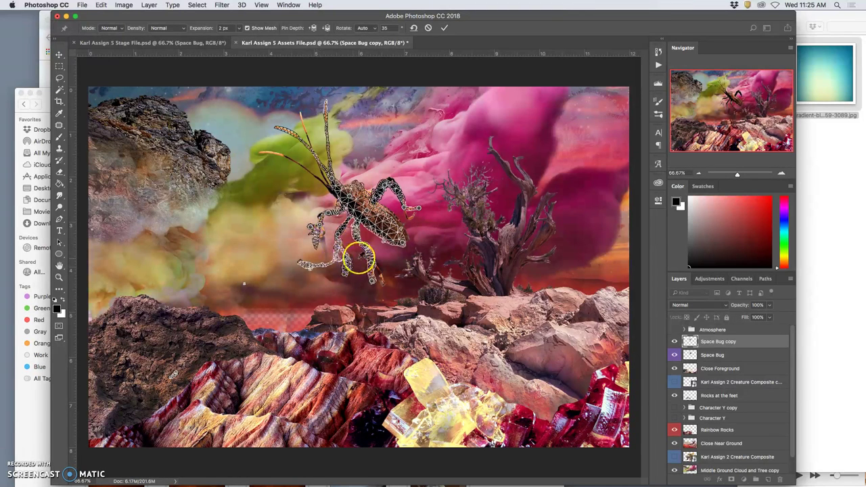
# - Apply the puppet warp and move the warped Space Bug copy onto the lower-right red crystals
pyautogui.press('Return')
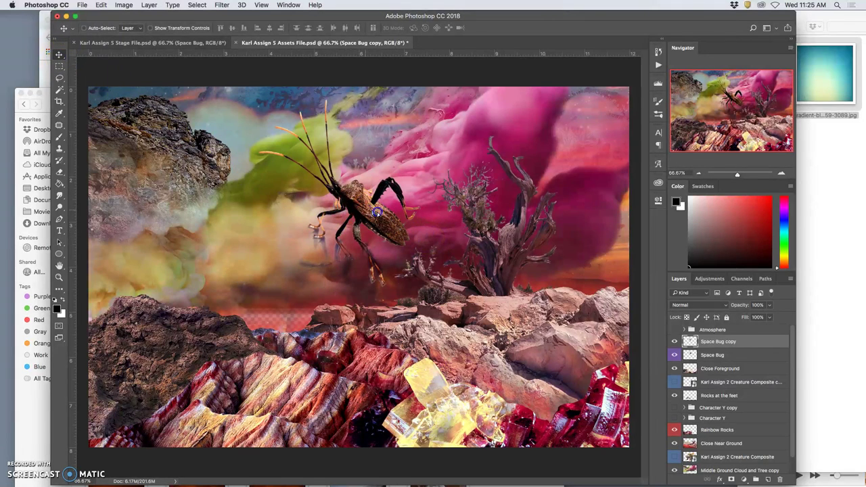
pyautogui.moveTo(382, 213); pyautogui.dragTo(434, 240)
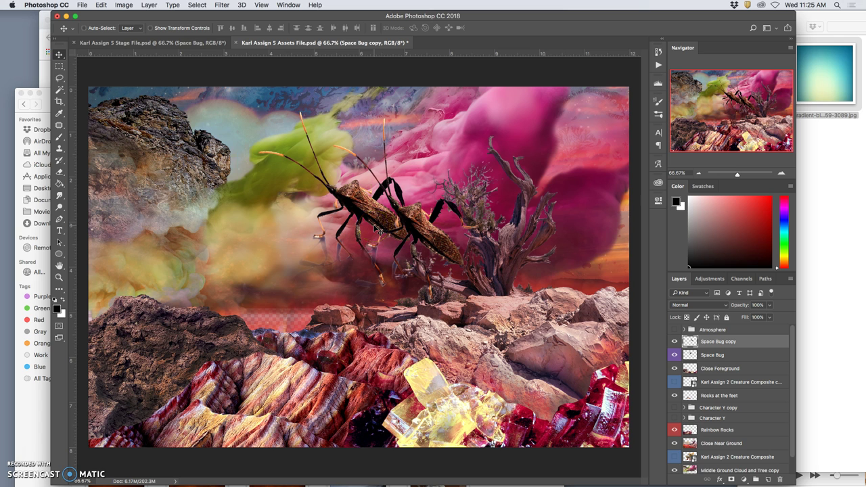
pyautogui.moveTo(391, 220); pyautogui.dragTo(532, 362)
pyautogui.click(421, 245)
pyautogui.moveTo(421, 245)
pyautogui.mouseDown()
pyautogui.moveTo(437, 238)
pyautogui.moveTo(447, 266)
pyautogui.moveTo(410, 230)
pyautogui.moveTo(411, 239)
pyautogui.mouseUp()
pyautogui.click(484, 313)
pyautogui.moveTo(484, 313); pyautogui.dragTo(608, 416)
pyautogui.click(526, 337)
# - Select the original Space Bug layer and drag it down into the lower-right rocks
pyautogui.click(716, 355)
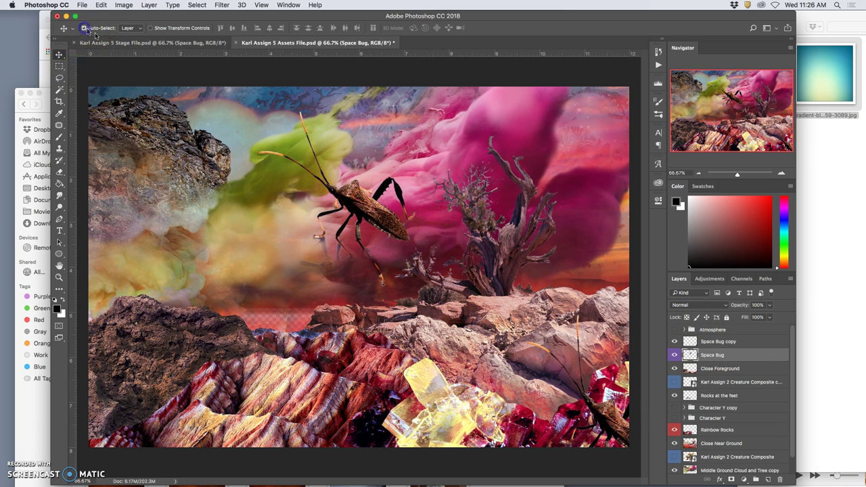
pyautogui.moveTo(373, 212); pyautogui.dragTo(627, 435)
pyautogui.moveTo(585, 411)
pyautogui.mouseDown()
pyautogui.moveTo(603, 425)
pyautogui.moveTo(595, 406)
pyautogui.mouseUp()
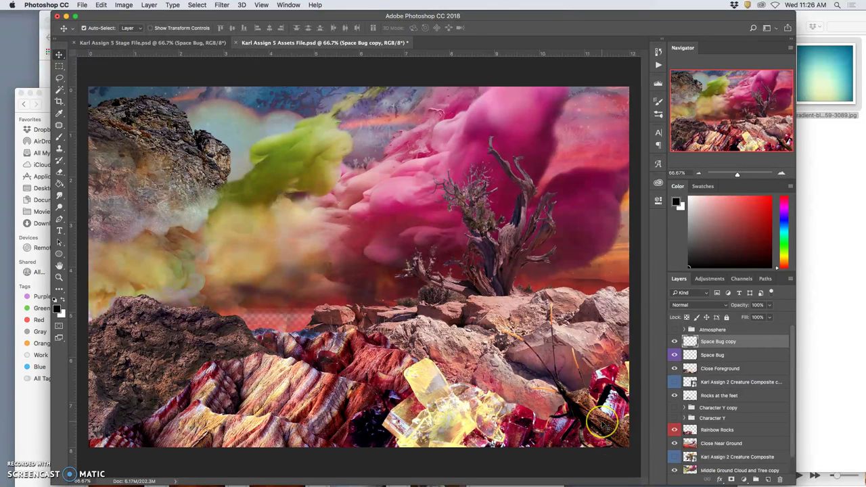
# - Alt-drag a duplicate bug, scale it to about 96%, then start a Puppet Warp on it
pyautogui.moveTo(606, 429); pyautogui.dragTo(584, 387)
pyautogui.press('super+t')
pyautogui.moveTo(620, 279); pyautogui.dragTo(612, 292)
pyautogui.moveTo(561, 397); pyautogui.dragTo(566, 391)
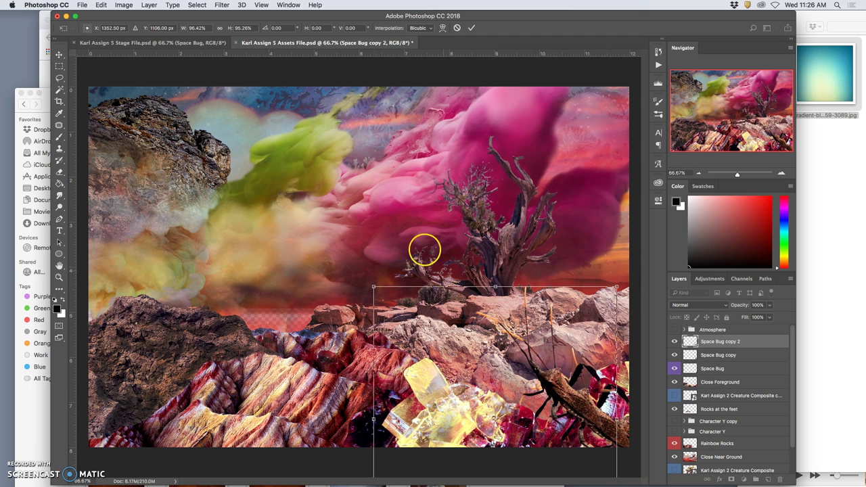
pyautogui.press('Return')
pyautogui.click(103, 6)
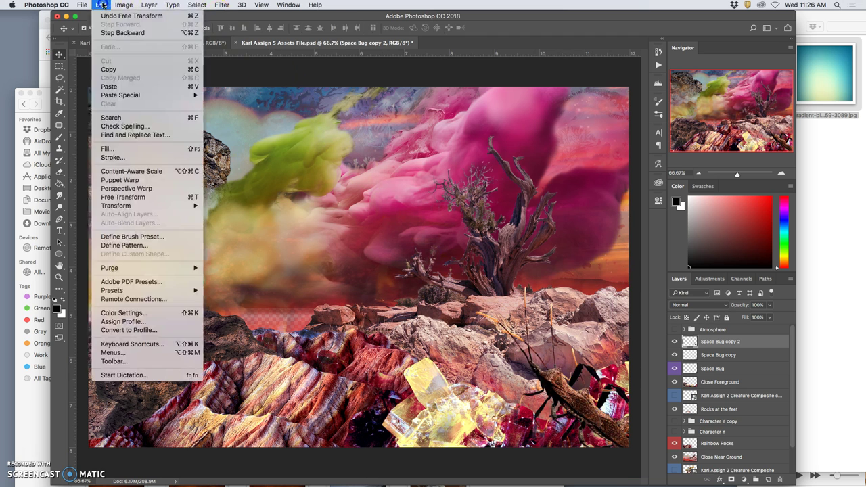
pyautogui.click(120, 180)
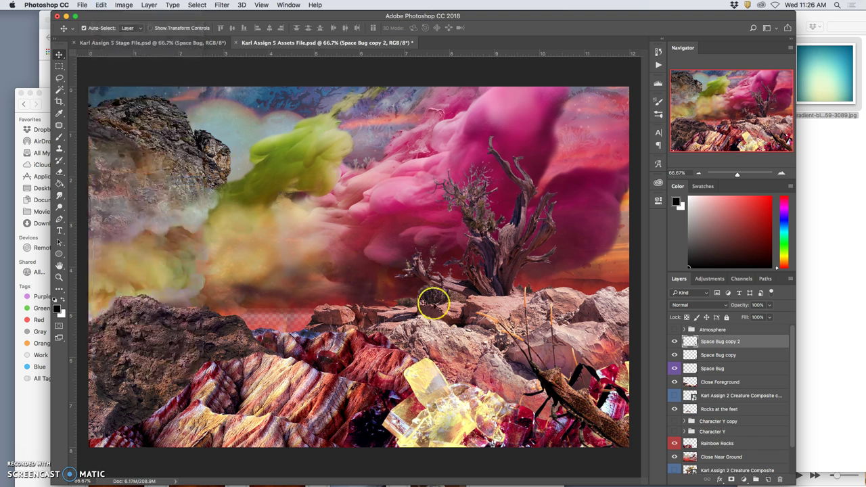
# - Pin Space Bug copy 2 and bend its lower legs downward around the pins
pyautogui.moveTo(547, 355); pyautogui.dragTo(532, 363)
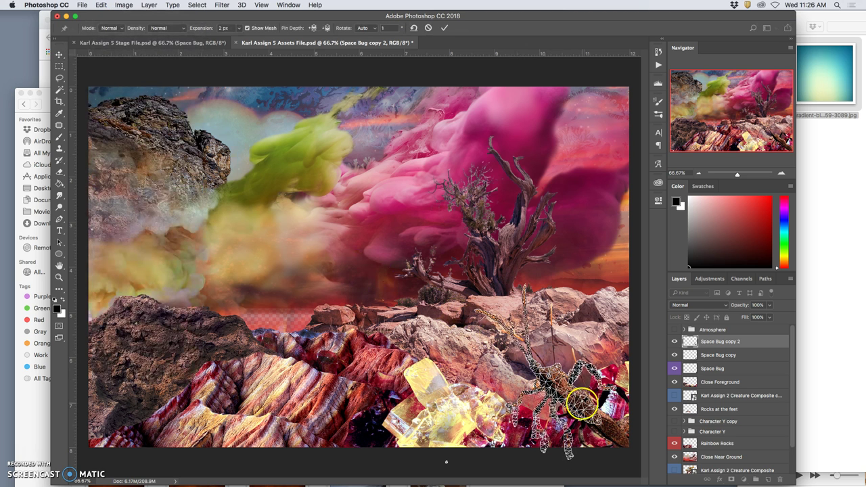
pyautogui.moveTo(524, 394); pyautogui.dragTo(613, 401)
pyautogui.moveTo(617, 366); pyautogui.dragTo(618, 367)
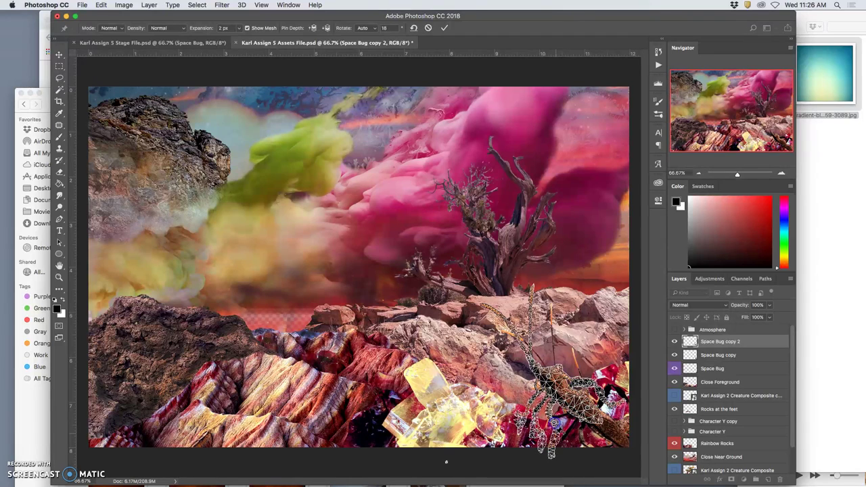
pyautogui.moveTo(553, 449); pyautogui.dragTo(535, 411)
pyautogui.click(537, 432)
# - Reshape the bug's antennae by dragging the pins near its head and body
pyautogui.click(555, 366)
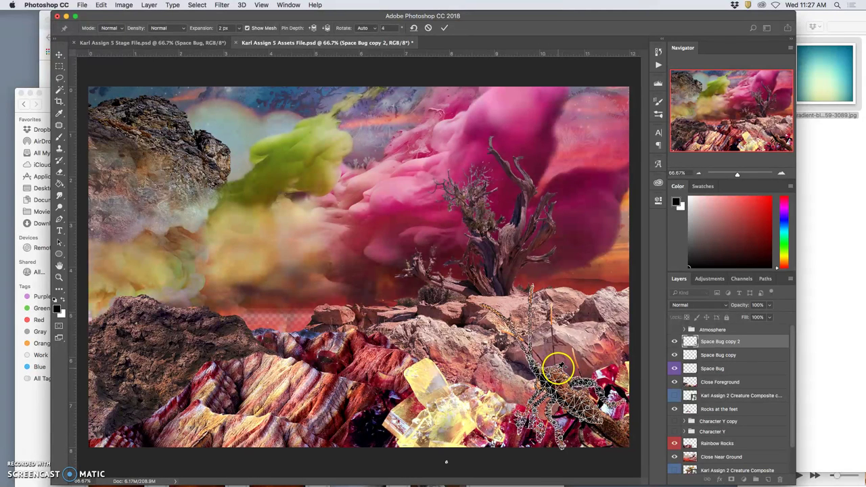
pyautogui.moveTo(559, 366); pyautogui.dragTo(528, 332)
pyautogui.click(538, 357)
pyautogui.click(498, 306)
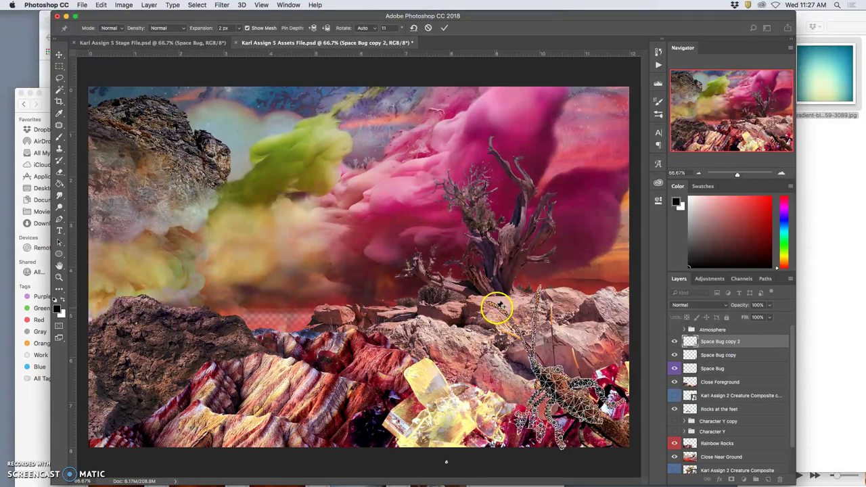
pyautogui.moveTo(496, 308); pyautogui.dragTo(492, 313)
pyautogui.click(557, 354)
# - Apply the warp to Space Bug copy 2 and toggle the other bug layers to compare poses
pyautogui.press('Return')
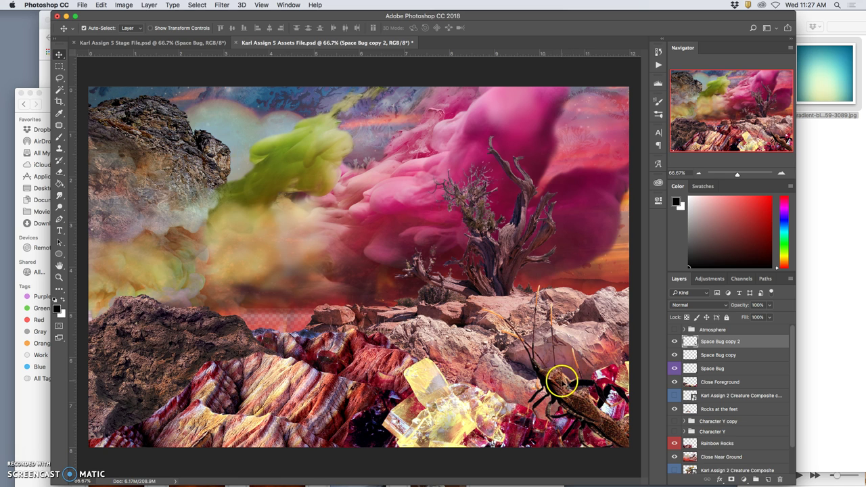
pyautogui.click(675, 355)
pyautogui.click(675, 368)
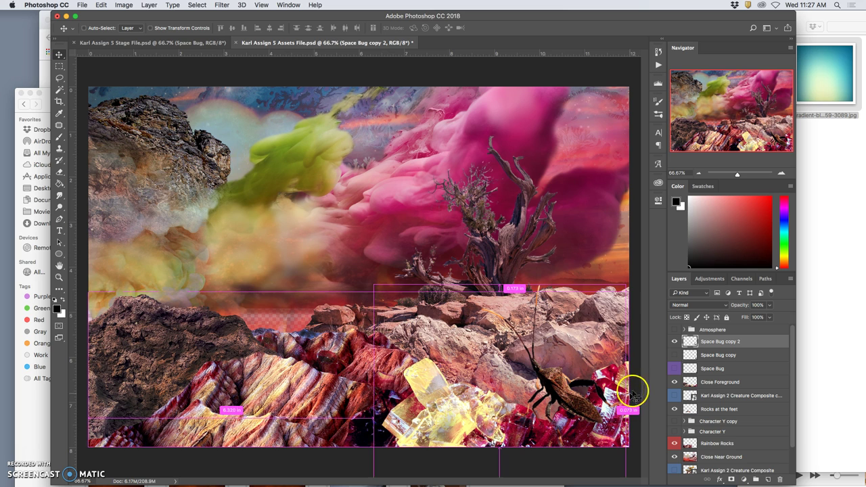
pyautogui.click(674, 355)
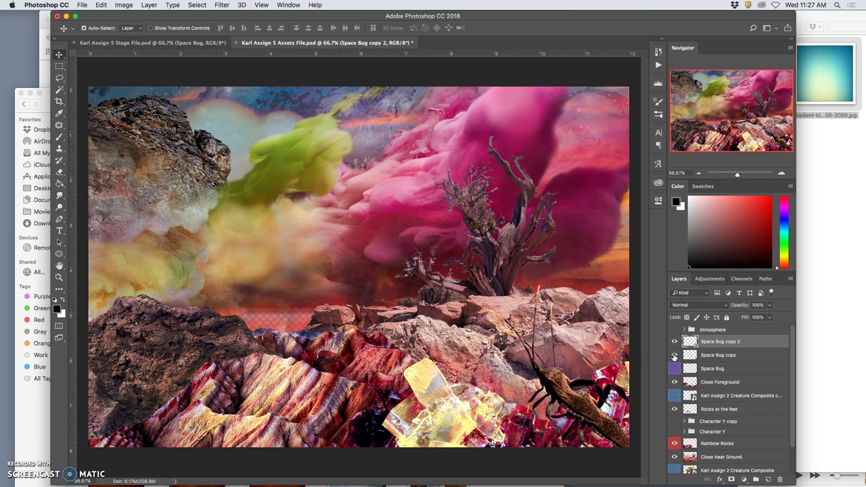
pyautogui.click(675, 355)
pyautogui.click(674, 355)
pyautogui.click(704, 346)
# - Try Space Bug copy 2 behind Close Foreground, return it above Space Bug, and nudge it
pyautogui.press('super+bracketleft')
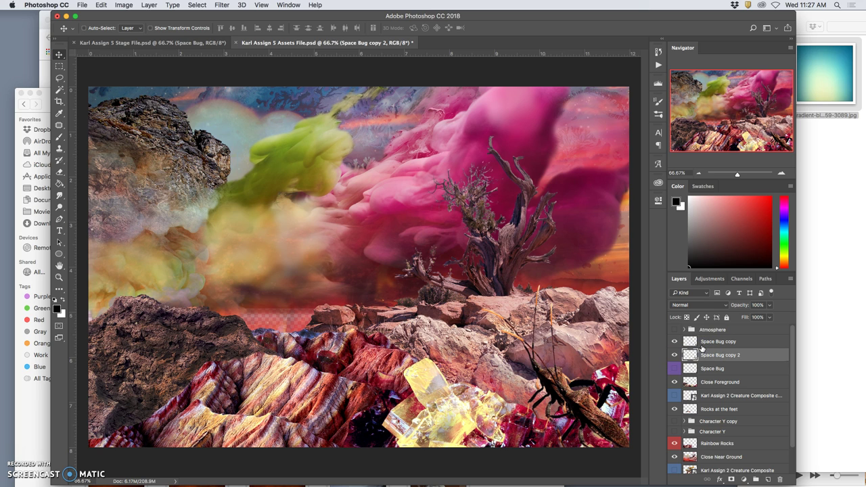
pyautogui.press('super+bracketleft')
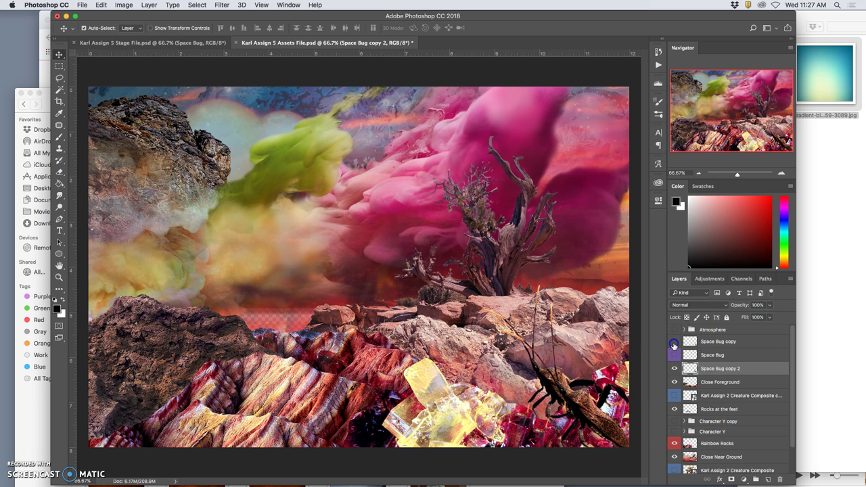
pyautogui.click(674, 341)
pyautogui.press('super+bracketleft')
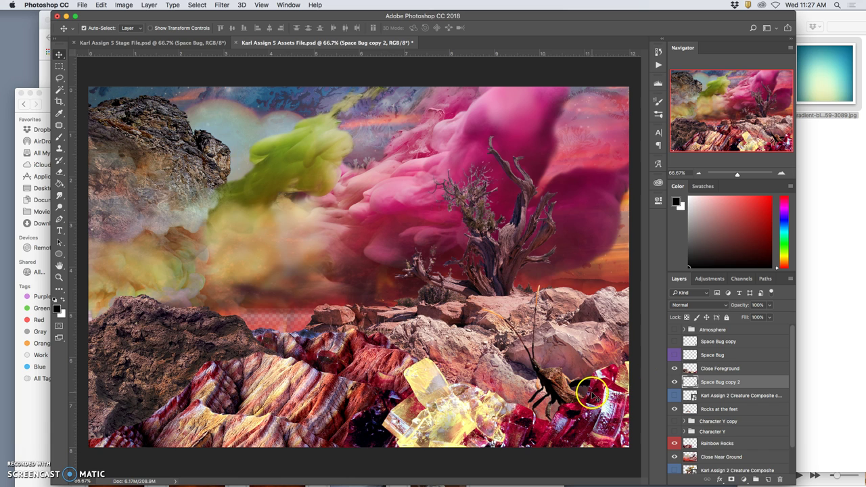
pyautogui.press('super')
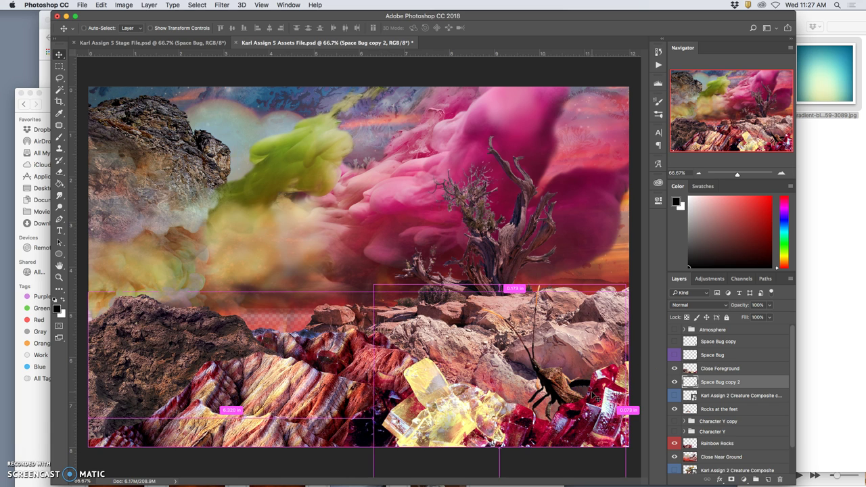
pyautogui.press('super+bracketright')
pyautogui.press('super+bracketright')
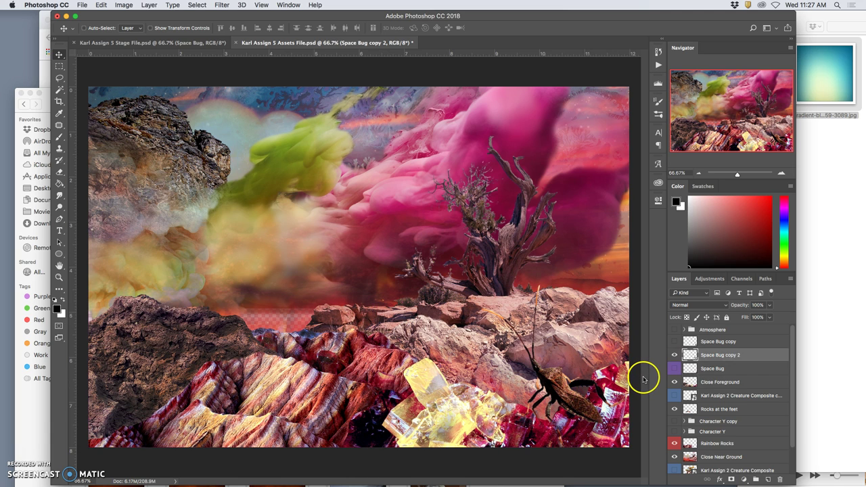
pyautogui.press('super+bracketright')
pyautogui.click(674, 355)
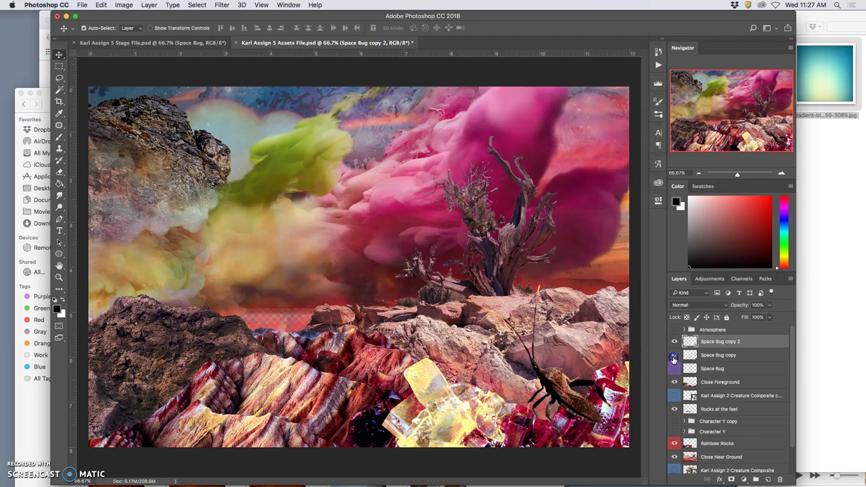
pyautogui.click(674, 368)
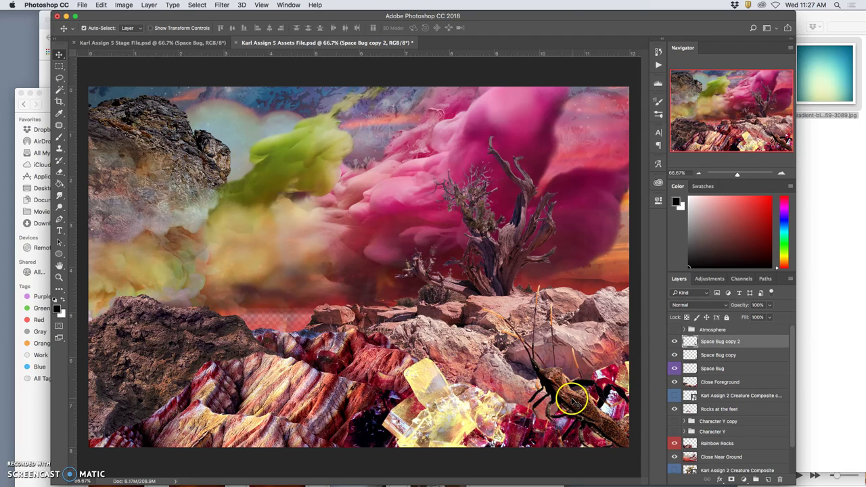
pyautogui.moveTo(561, 391); pyautogui.dragTo(566, 386)
# - Duplicate the bug as Space Bug copy 3 and hide Space Bug copy and Space Bug
pyautogui.press('super+j')
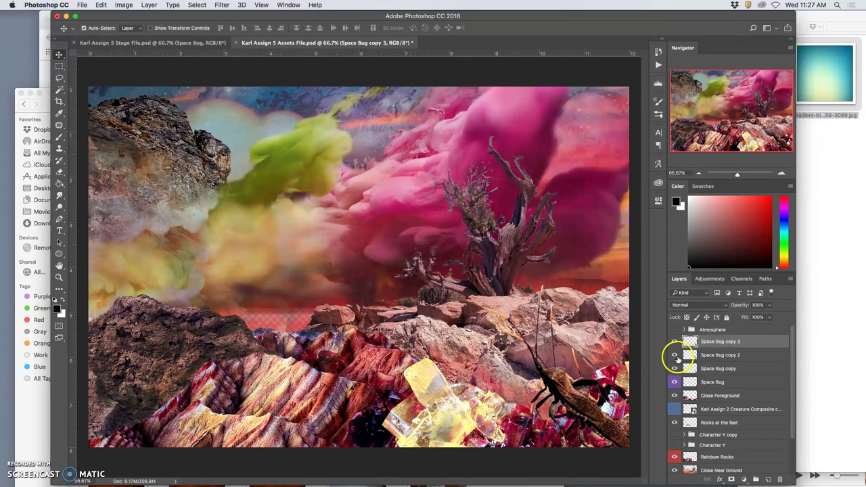
pyautogui.click(674, 368)
pyautogui.click(675, 382)
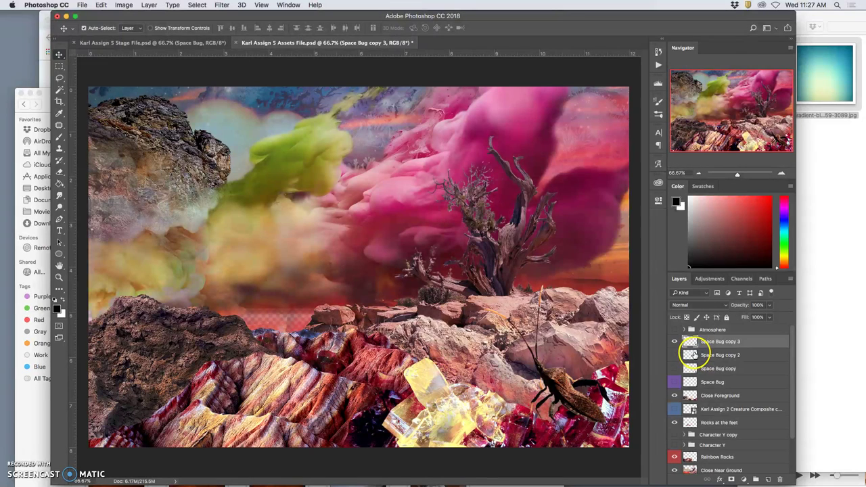
# - Flip Space Bug copy 3 vertically and shift it upward
pyautogui.hotkey('ctrl', 't')
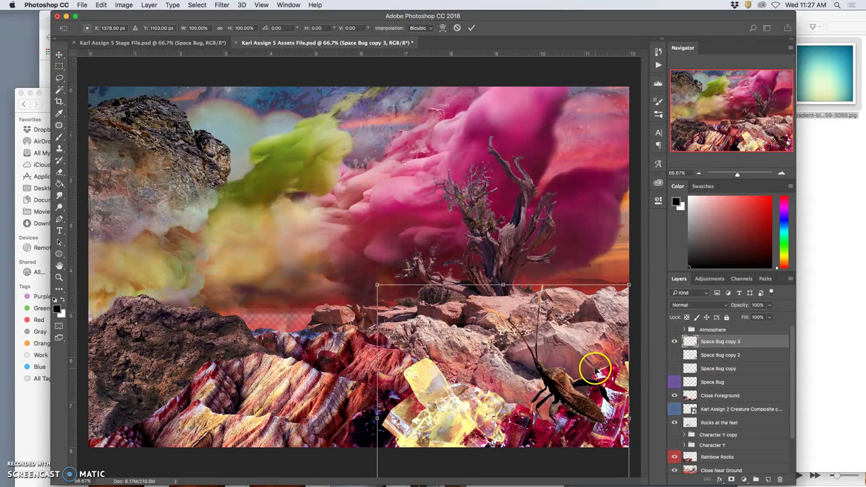
pyautogui.rightClick(572, 381)
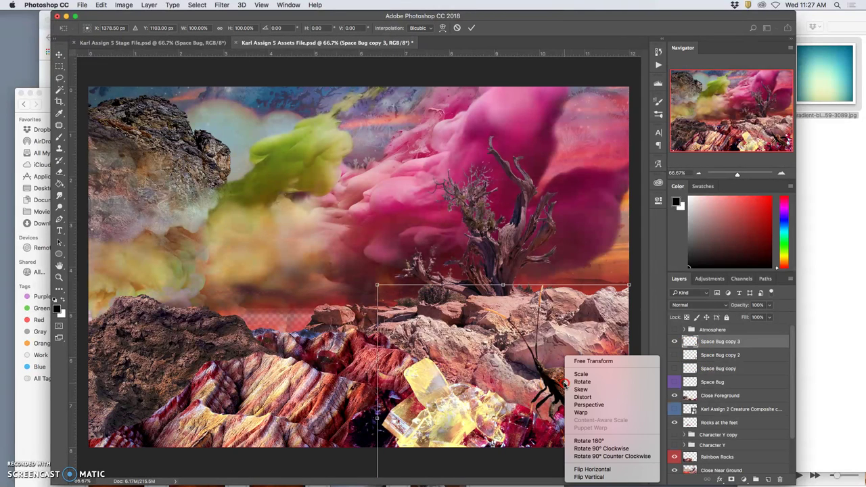
pyautogui.click(594, 477)
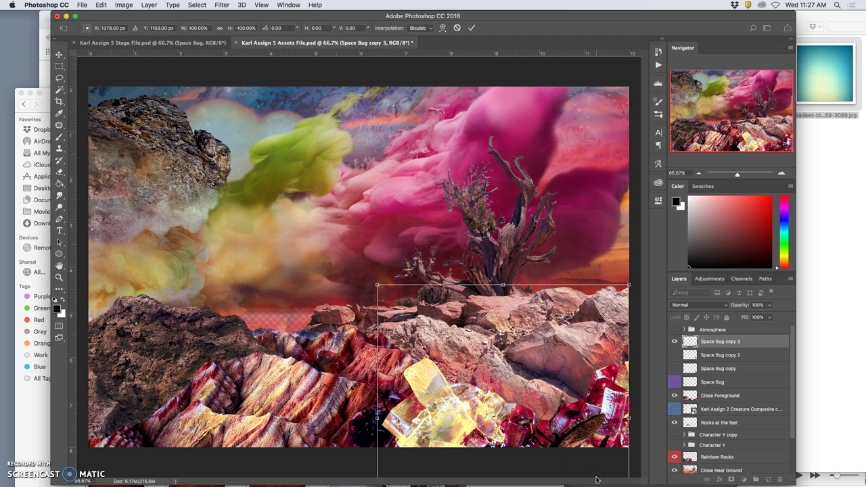
pyautogui.moveTo(581, 446); pyautogui.dragTo(574, 387)
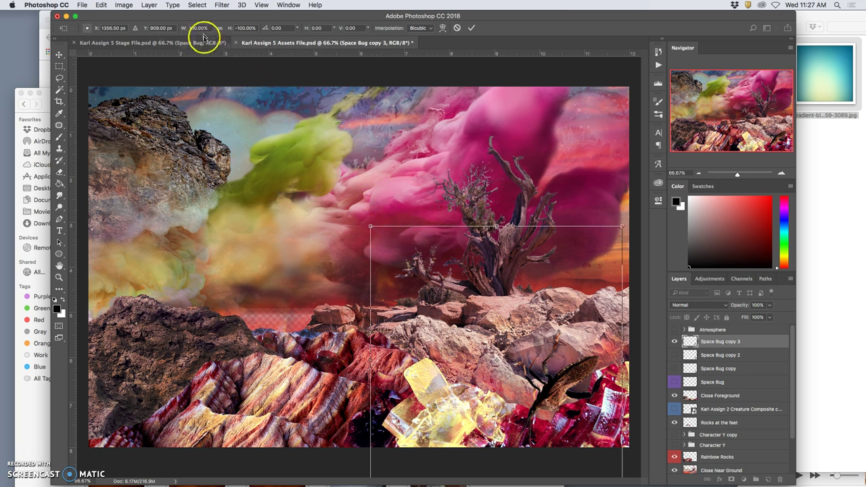
# - Commit the flip and start a Puppet Warp on Space Bug copy 3, pinning its body
pyautogui.click(100, 5)
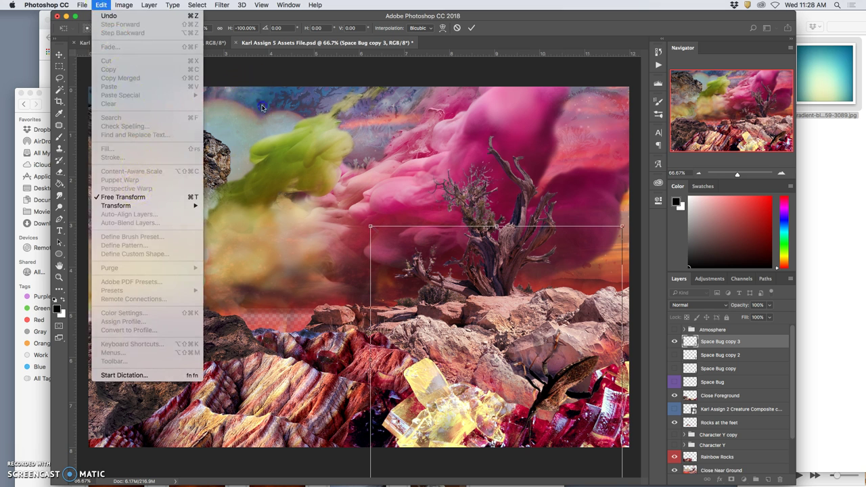
pyautogui.click(301, 148)
pyautogui.press('Return')
pyautogui.click(101, 4)
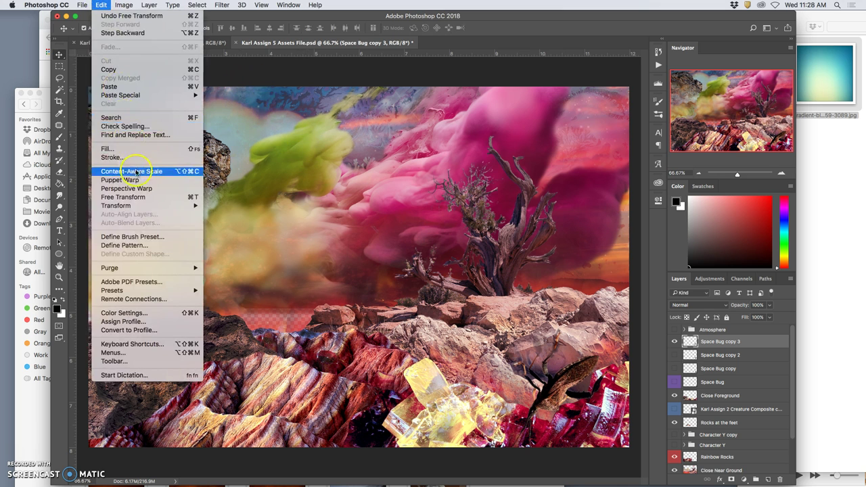
pyautogui.click(120, 180)
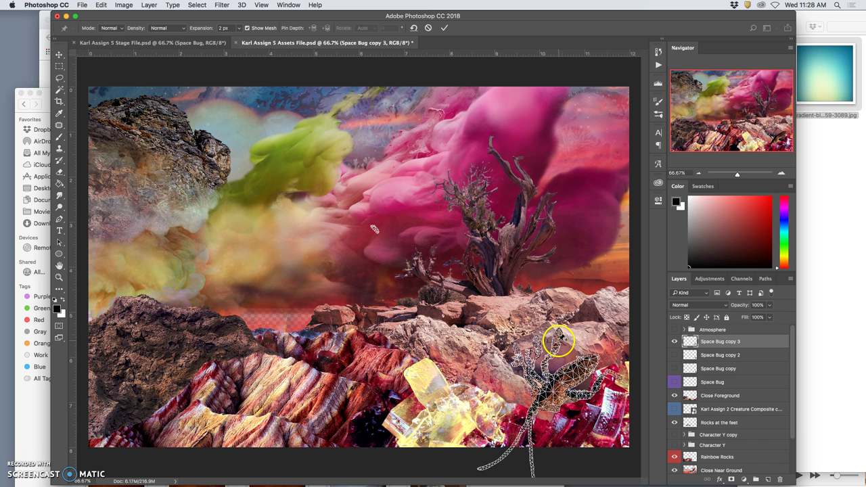
pyautogui.click(555, 341)
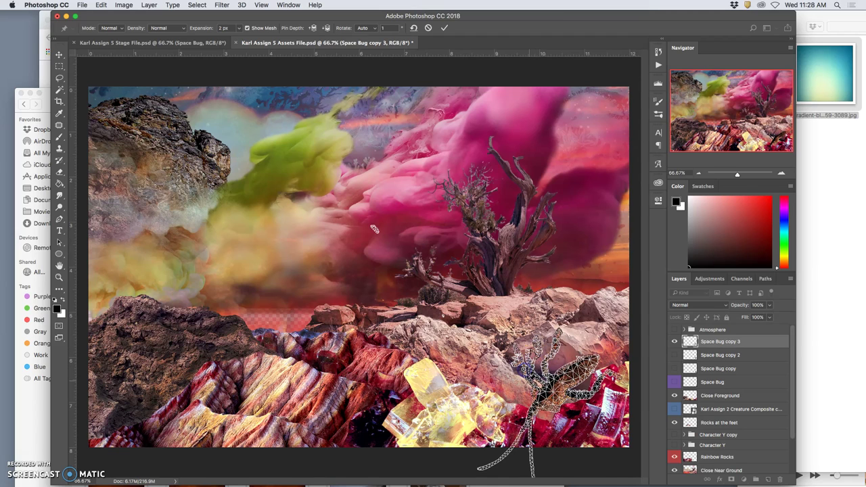
# - Drag and rotate pins to bend the bug into a diving pose, then apply the warp
pyautogui.moveTo(582, 395); pyautogui.dragTo(555, 400)
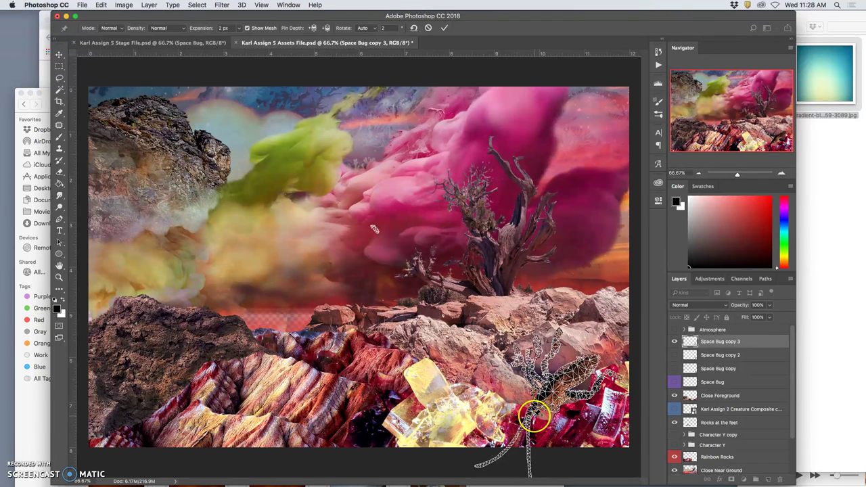
pyautogui.moveTo(535, 417)
pyautogui.mouseDown()
pyautogui.moveTo(524, 403)
pyautogui.moveTo(540, 402)
pyautogui.mouseUp()
pyautogui.click(535, 368)
pyautogui.moveTo(535, 368); pyautogui.dragTo(542, 408)
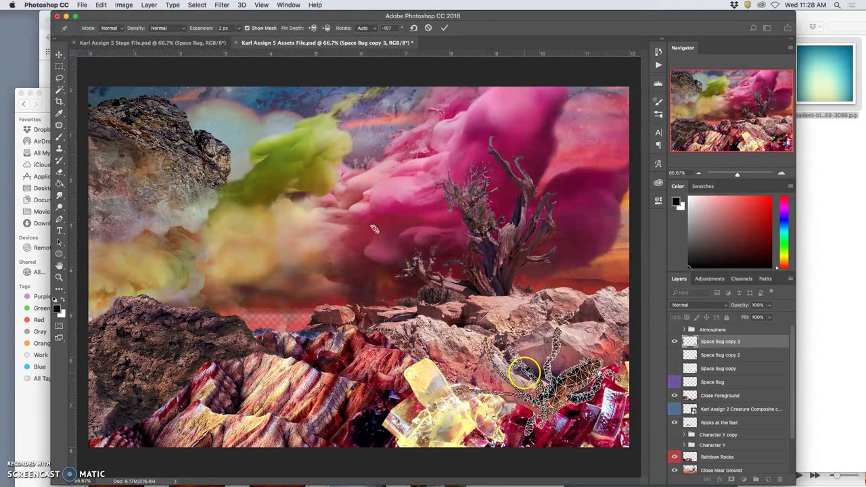
pyautogui.moveTo(529, 353); pyautogui.dragTo(529, 388)
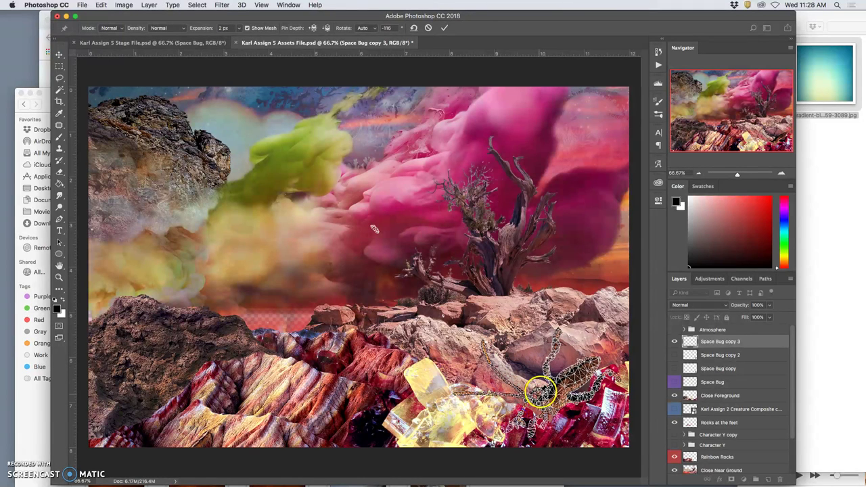
pyautogui.moveTo(555, 343); pyautogui.dragTo(557, 393)
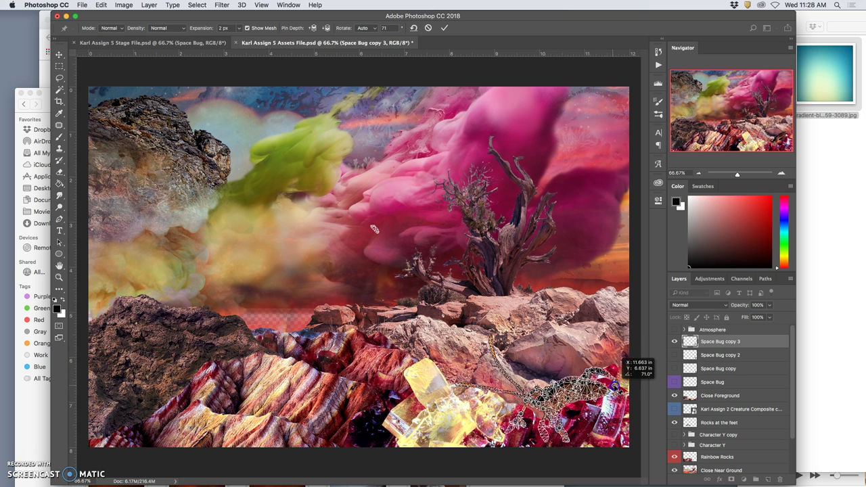
pyautogui.moveTo(616, 384)
pyautogui.mouseDown()
pyautogui.moveTo(587, 376)
pyautogui.moveTo(609, 394)
pyautogui.mouseUp()
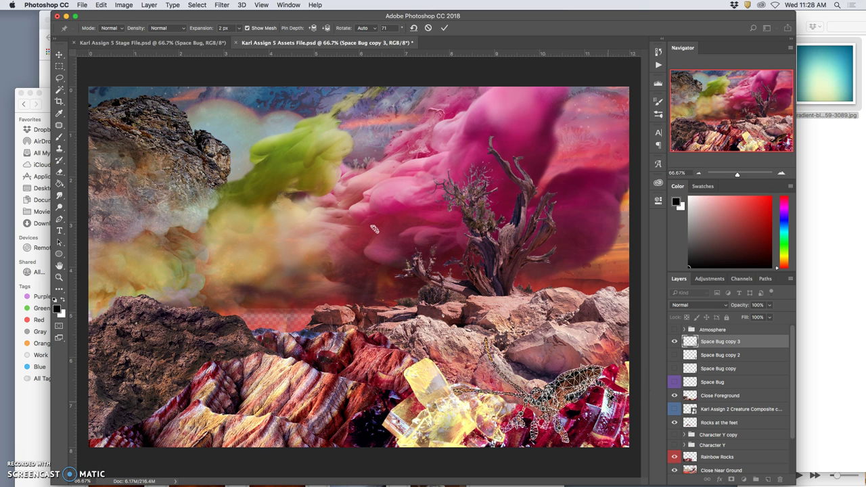
pyautogui.press('Return')
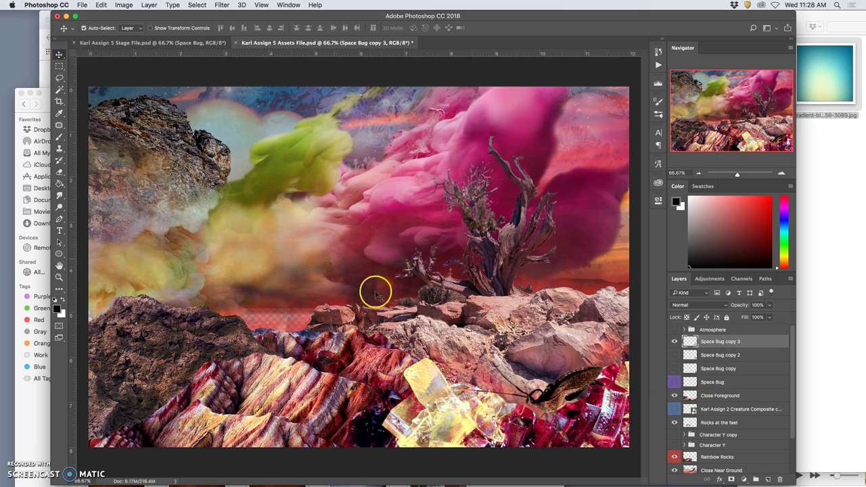
# - Scale Space Bug copy 3 to 94.54%, rotate it to -8.42°, and move it lower
pyautogui.moveTo(551, 396); pyautogui.dragTo(566, 381)
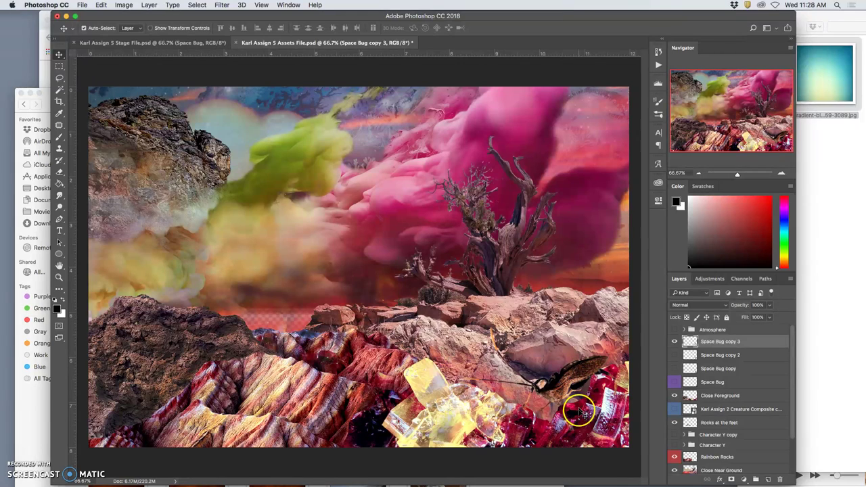
pyautogui.moveTo(581, 417); pyautogui.dragTo(577, 421)
pyautogui.press('super+t')
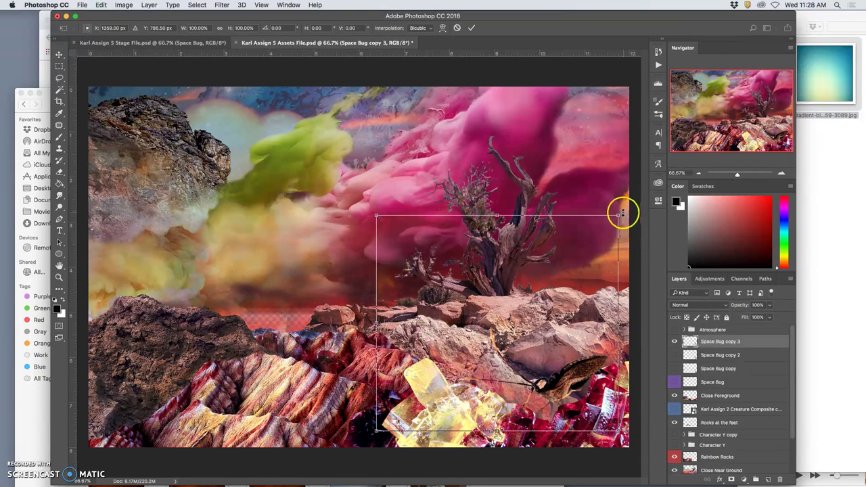
pyautogui.moveTo(621, 215); pyautogui.dragTo(605, 227)
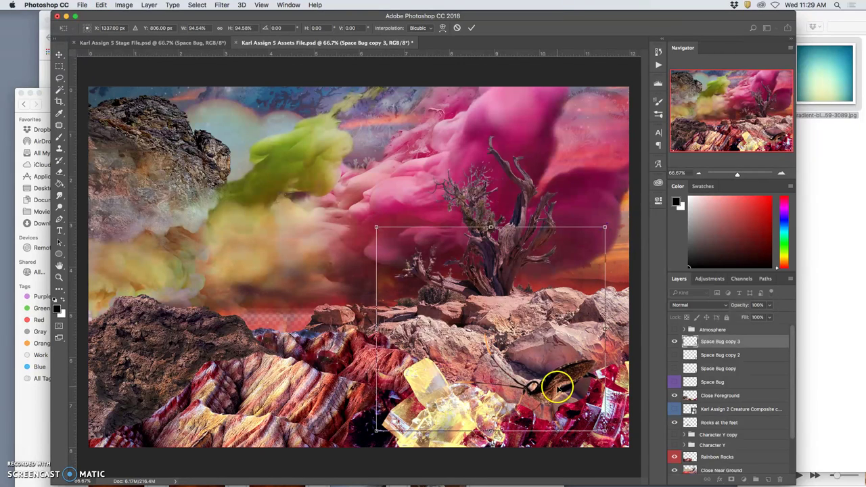
pyautogui.moveTo(559, 386); pyautogui.dragTo(575, 388)
pyautogui.moveTo(622, 199); pyautogui.dragTo(601, 193)
pyautogui.moveTo(561, 373); pyautogui.dragTo(556, 383)
pyautogui.press('Return')
# - Toggle the bug layers' visibility to compare the poses of Space Bug copy, copy 2 and copy 3
pyautogui.click(675, 410)
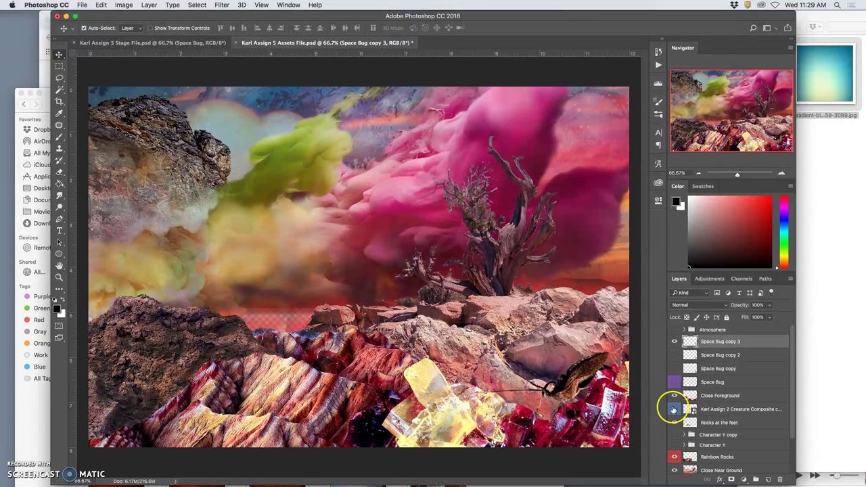
pyautogui.click(675, 357)
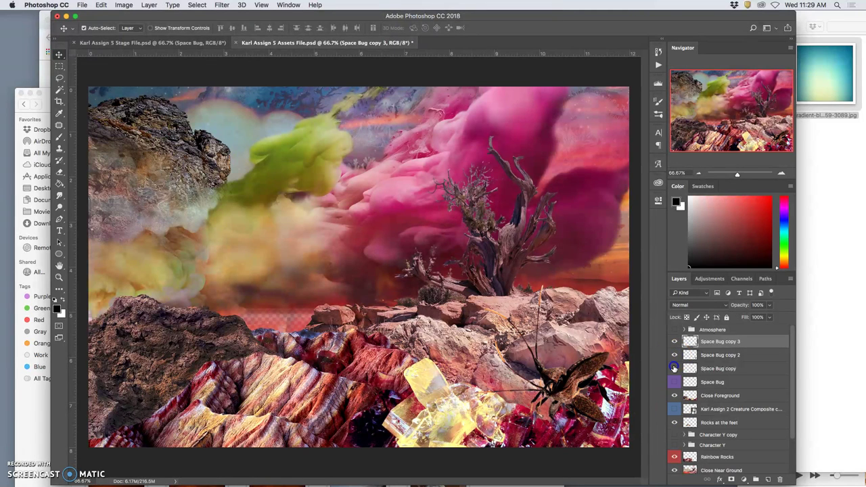
pyautogui.click(675, 369)
pyautogui.click(674, 342)
pyautogui.click(674, 355)
pyautogui.click(674, 369)
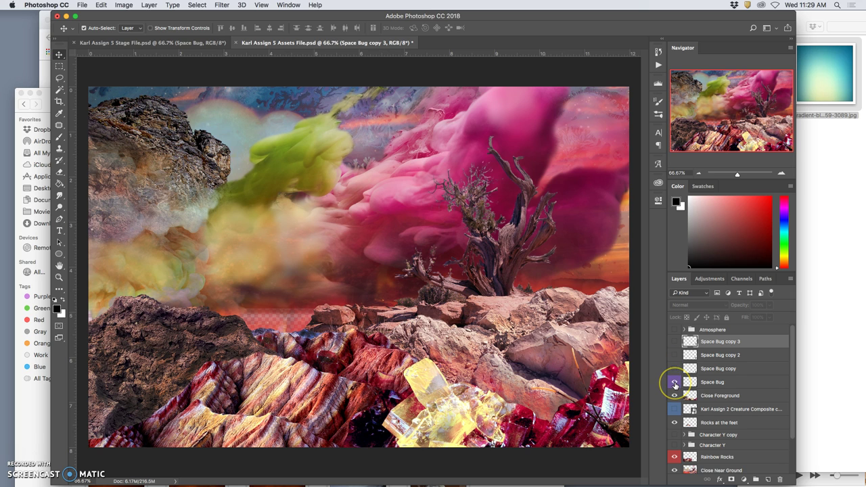
pyautogui.click(675, 369)
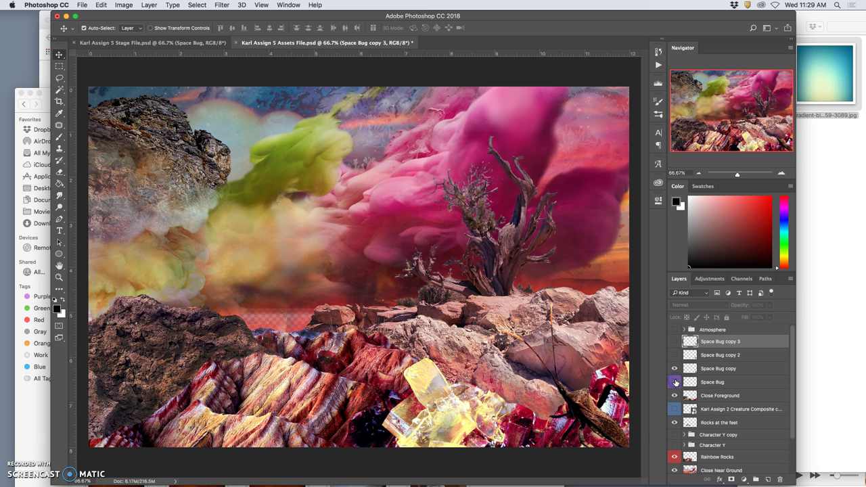
pyautogui.click(674, 356)
pyautogui.click(675, 368)
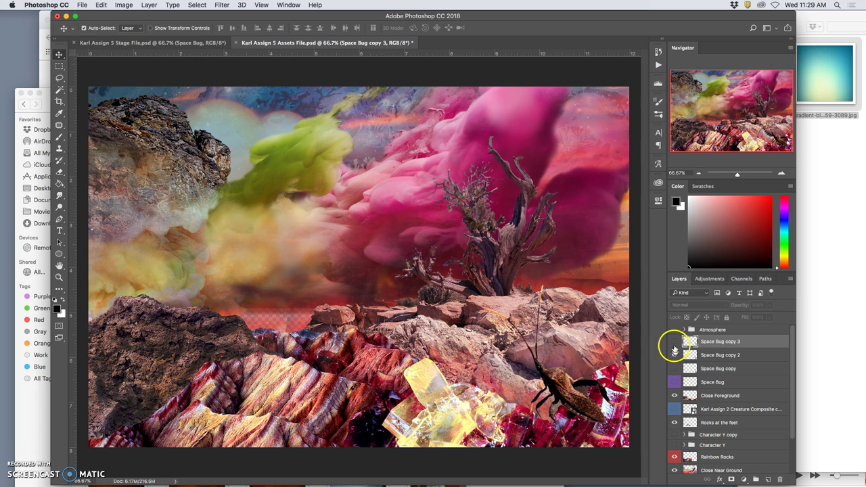
pyautogui.click(674, 342)
pyautogui.click(675, 355)
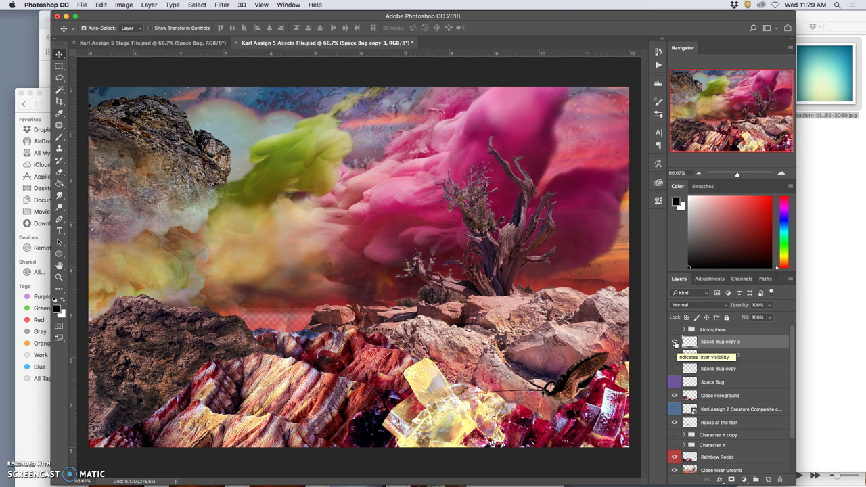
pyautogui.click(705, 344)
# - Duplicate copy 3 as Space Bug copy 4, scale it to 90.64%, and move it lower
pyautogui.press('cmd+j')
pyautogui.click(580, 377)
pyautogui.click(675, 355)
pyautogui.press('super+t')
pyautogui.moveTo(623, 251); pyautogui.dragTo(599, 269)
pyautogui.moveTo(555, 380); pyautogui.dragTo(551, 392)
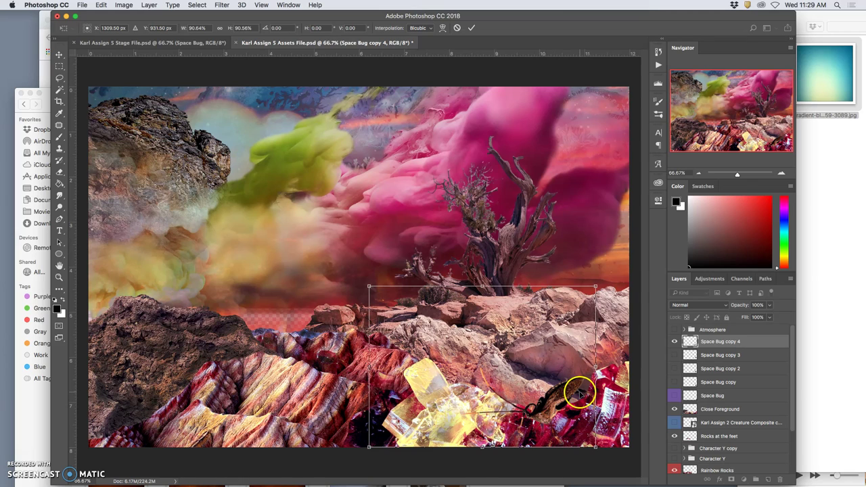
pyautogui.doubleClick(580, 394)
# - Darken Space Bug copy 4's midtones to about 0.65 with Levels
pyautogui.click(119, 5)
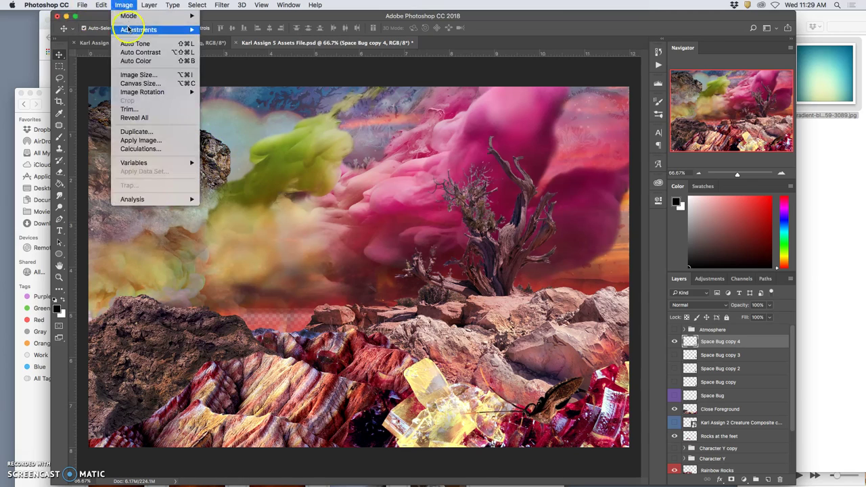
pyautogui.moveTo(135, 30)
pyautogui.click(217, 39)
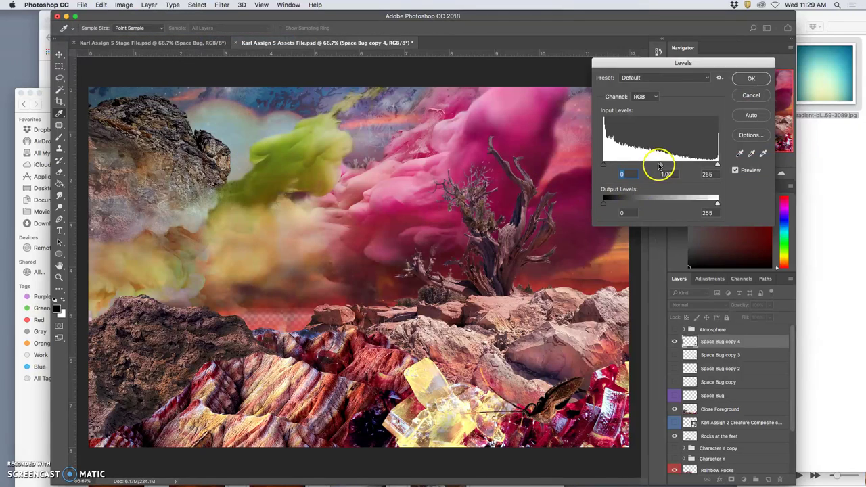
pyautogui.moveTo(666, 165); pyautogui.dragTo(677, 165)
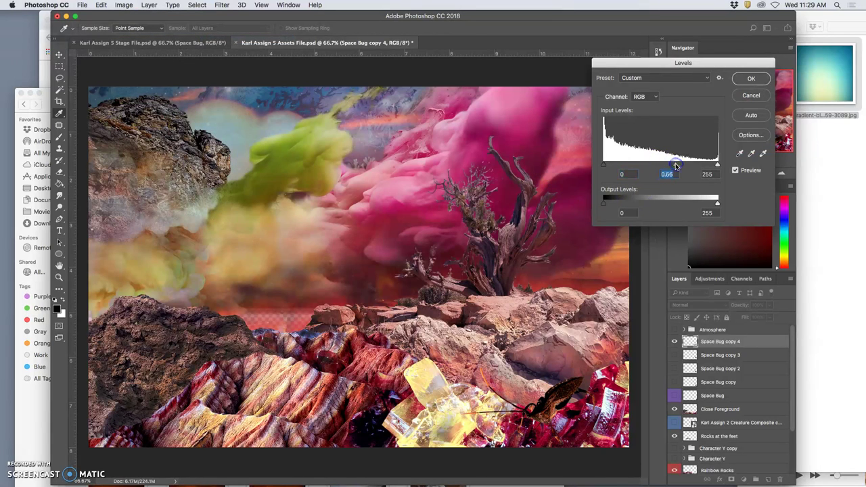
pyautogui.click(752, 79)
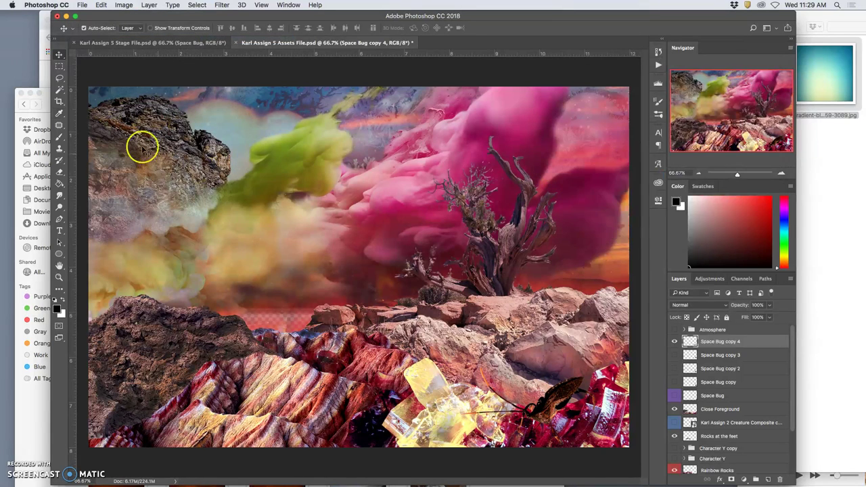
# - Puppet-warp Space Bug copy 4, bending its head down-left and its middle toward the left
pyautogui.click(103, 4)
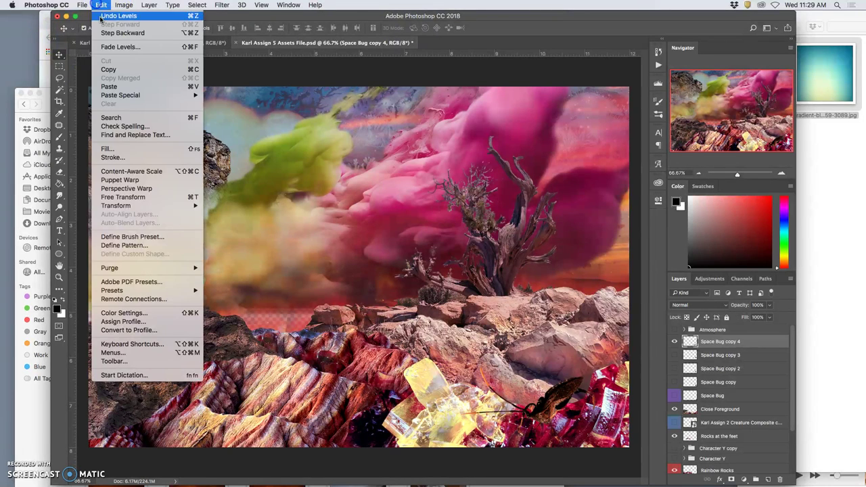
pyautogui.click(121, 180)
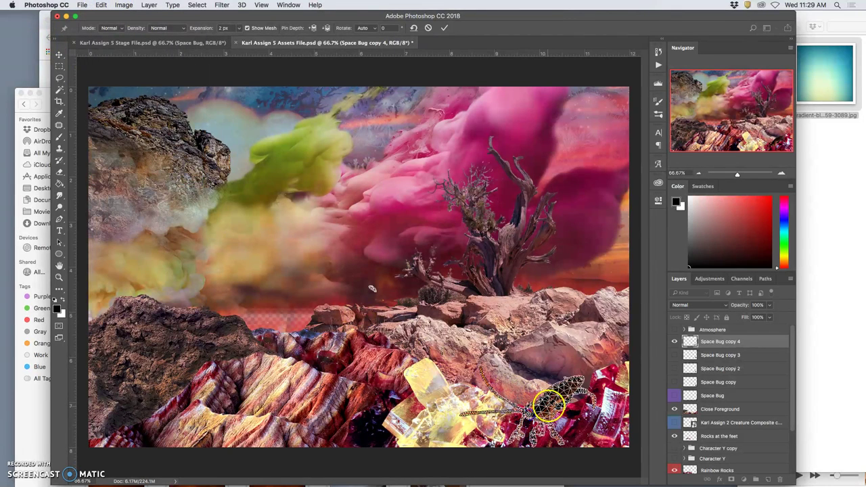
pyautogui.moveTo(493, 387); pyautogui.dragTo(470, 416)
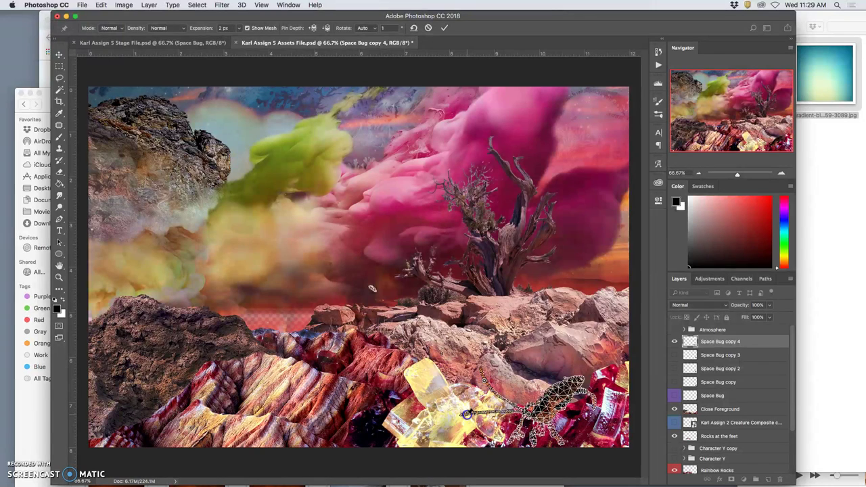
pyautogui.click(554, 400)
pyautogui.moveTo(533, 412); pyautogui.dragTo(492, 391)
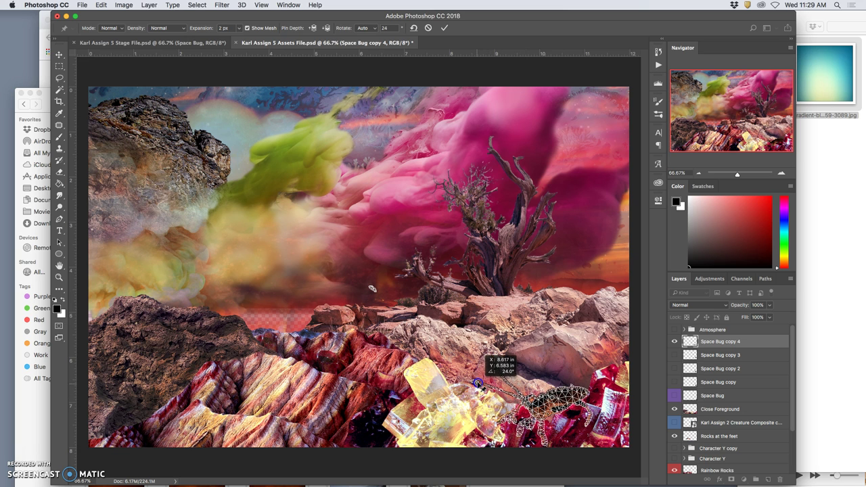
pyautogui.moveTo(559, 391); pyautogui.dragTo(567, 398)
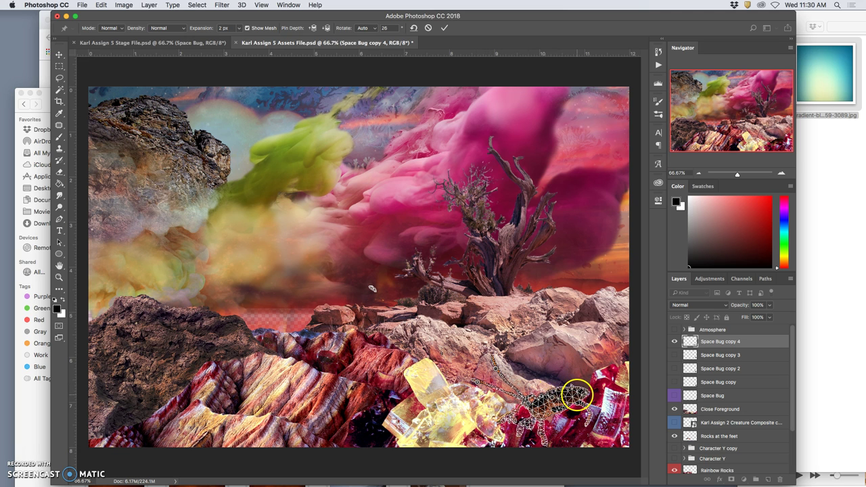
# - Commit Space Bug copy 4's puppet warp and compare its pose against Space Bug copy 3
pyautogui.press('Return')
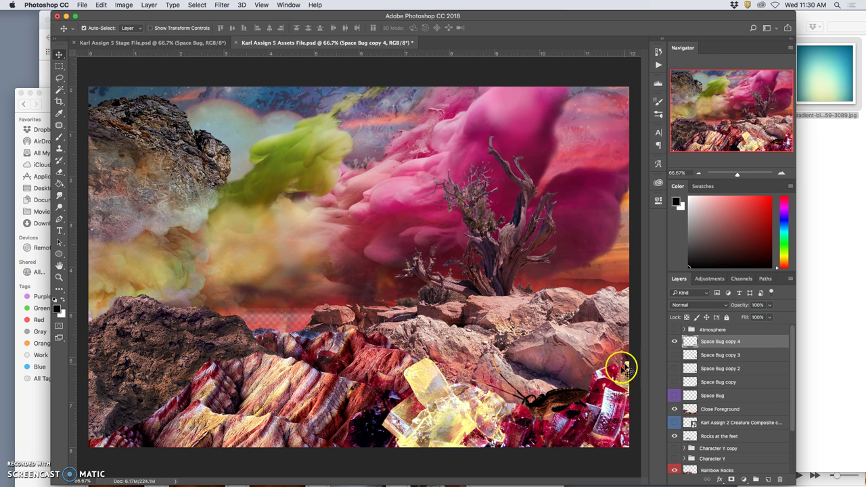
pyautogui.click(675, 355)
pyautogui.click(675, 341)
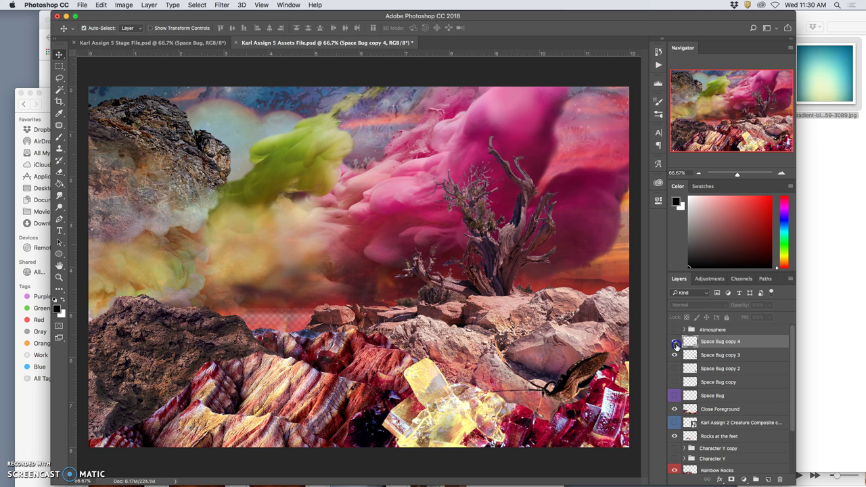
pyautogui.click(675, 341)
# - Hide both Space Bug copy 4 and Space Bug copy 3
pyautogui.click(674, 342)
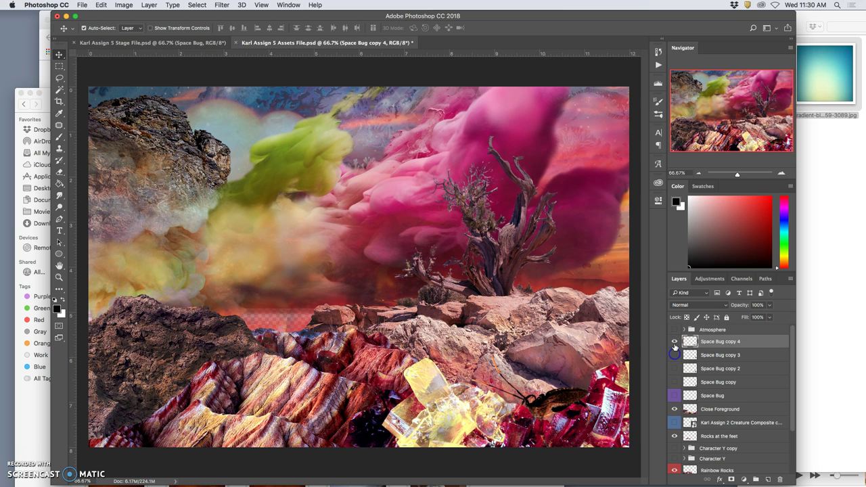
pyautogui.click(675, 354)
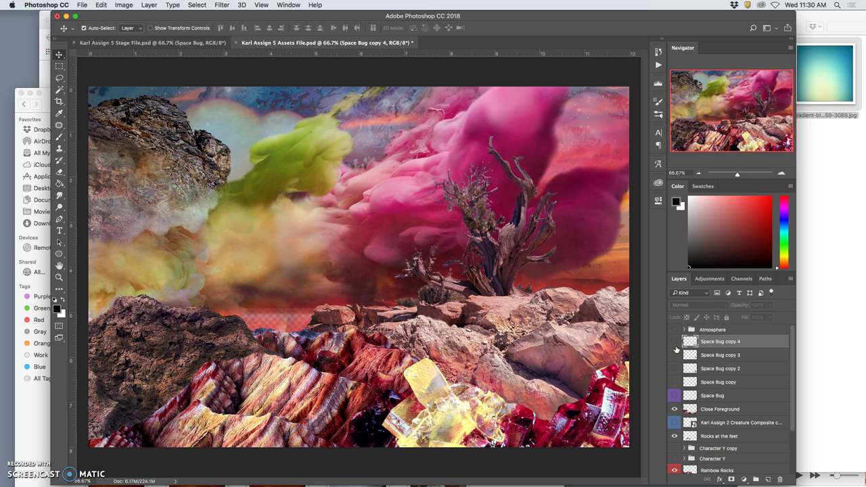
pyautogui.click(712, 398)
# - Show the smaller Character Y copy instead of Character Y, and flick Close Foreground off and on
pyautogui.scroll(-2, 711, 398)
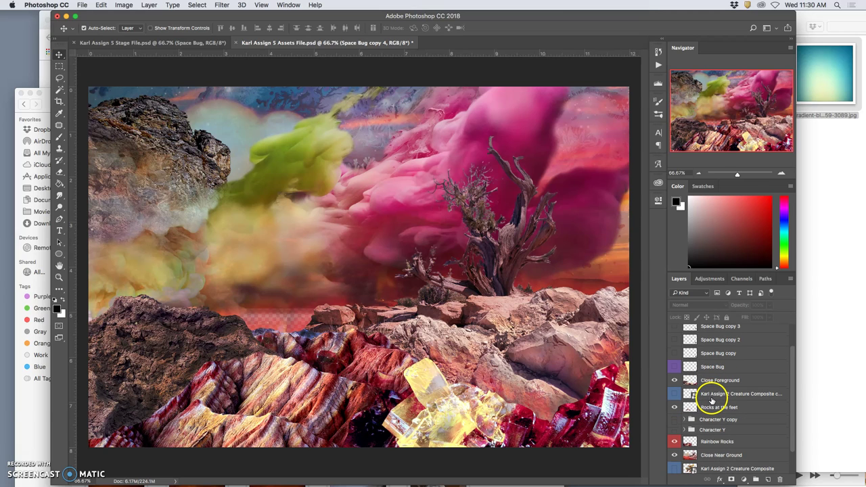
pyautogui.click(674, 431)
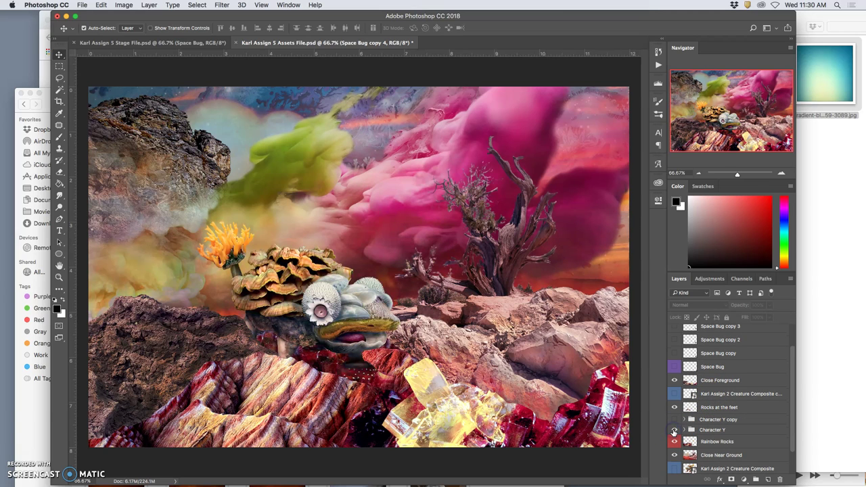
pyautogui.click(674, 420)
pyautogui.click(675, 431)
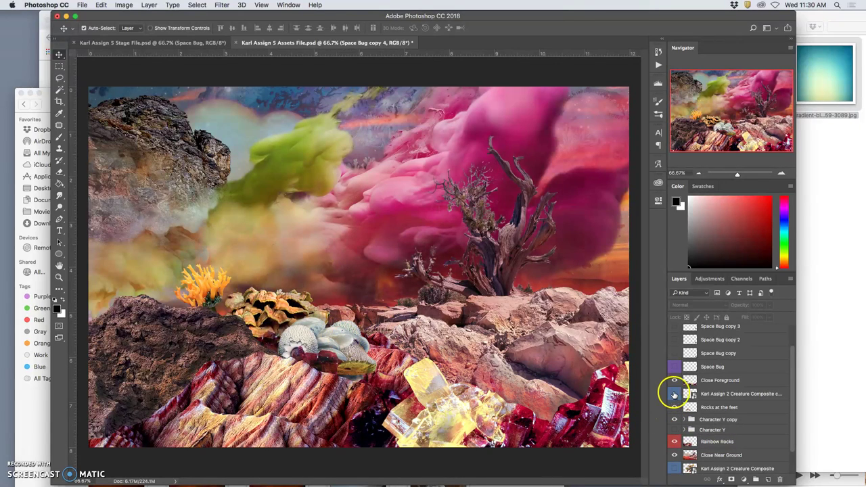
pyautogui.click(674, 383)
pyautogui.click(675, 383)
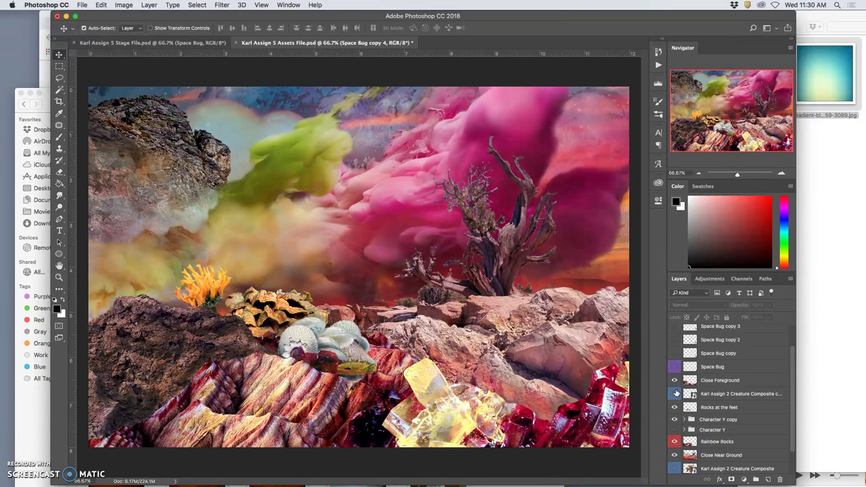